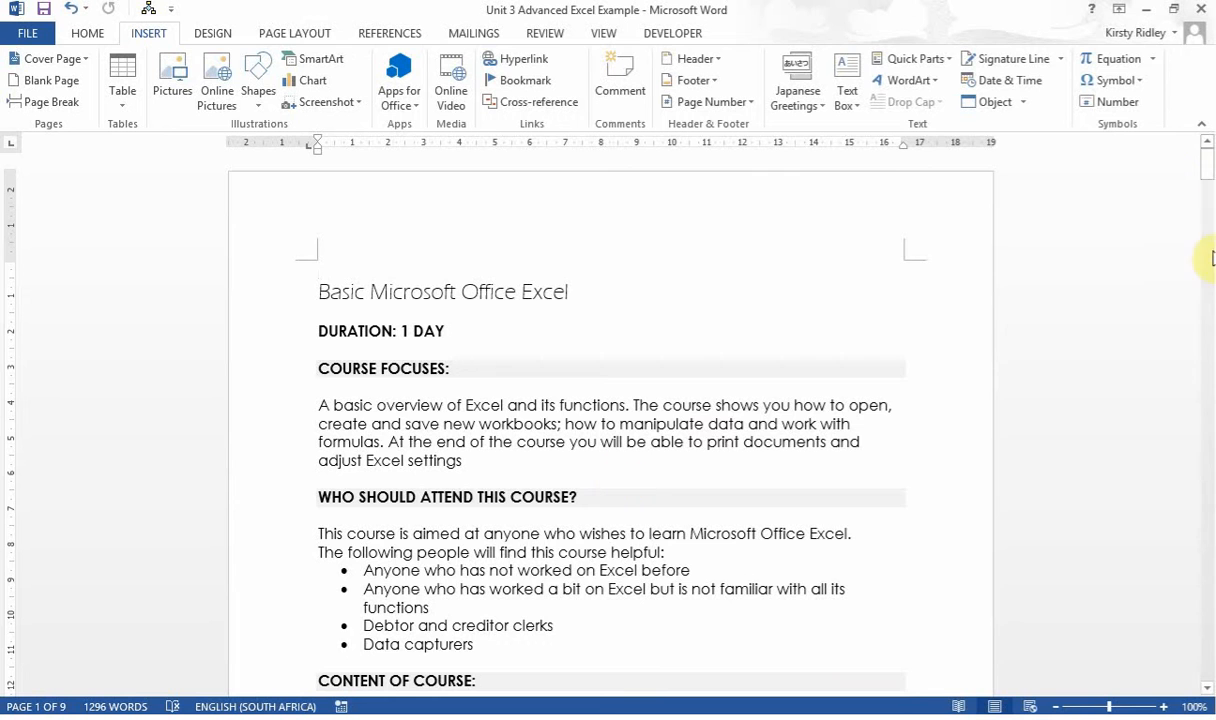
Insert the built-in Slice (Dark) cover page at the start of the document
drag(1203, 175, 1208, 82)
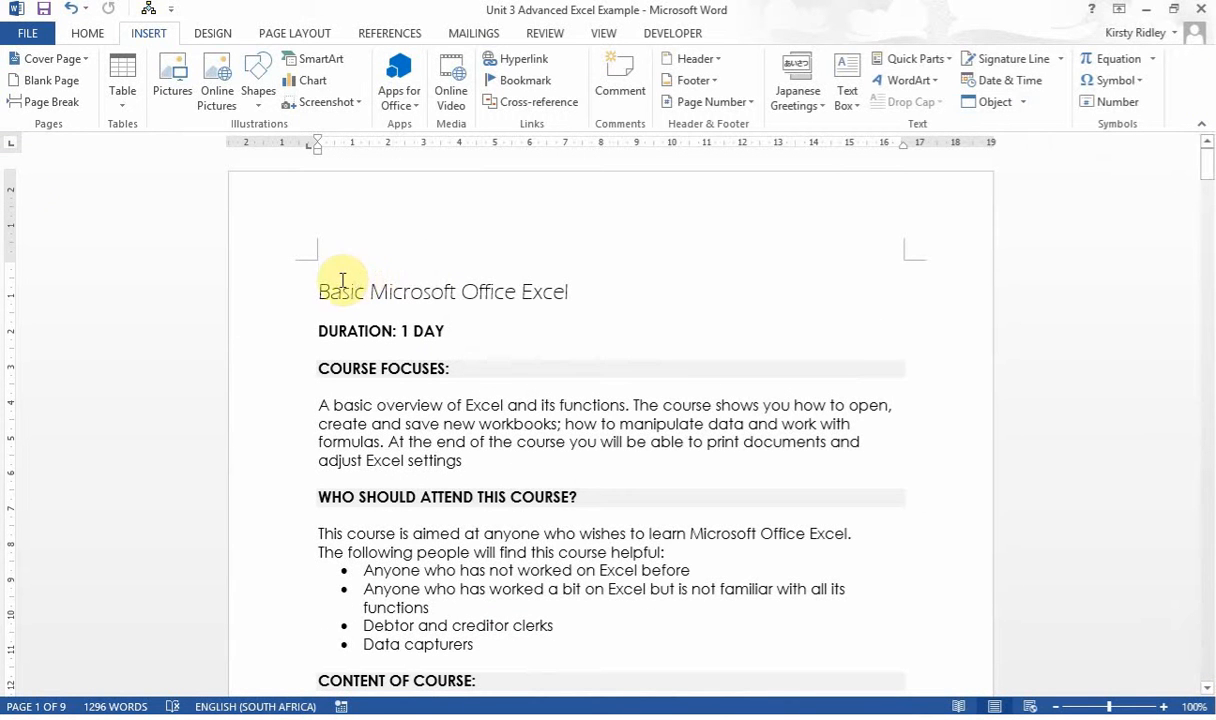
click(80, 61)
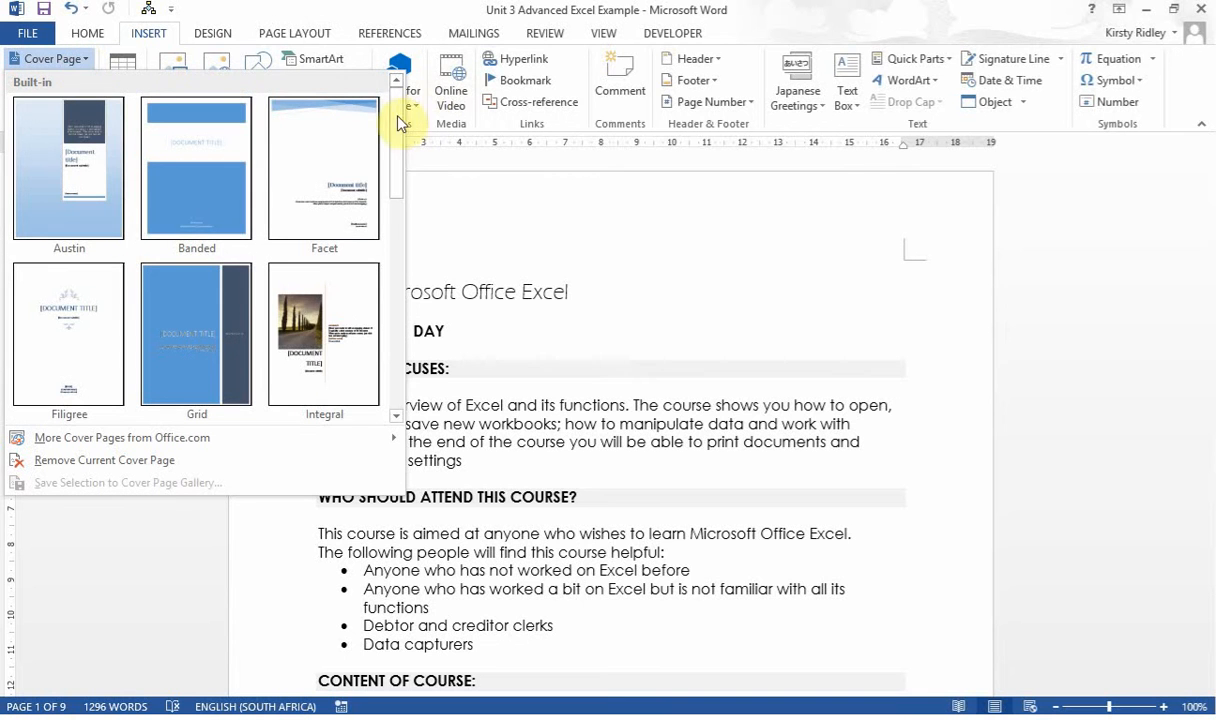
drag(398, 120, 403, 310)
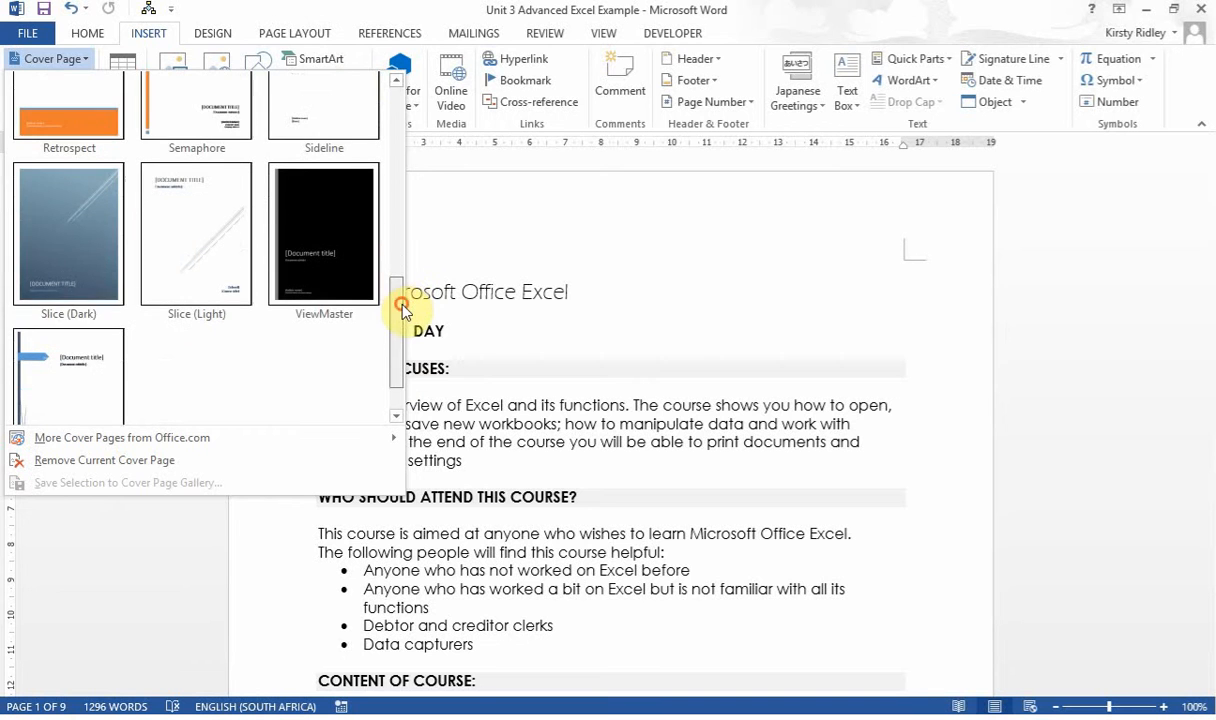
click(35, 240)
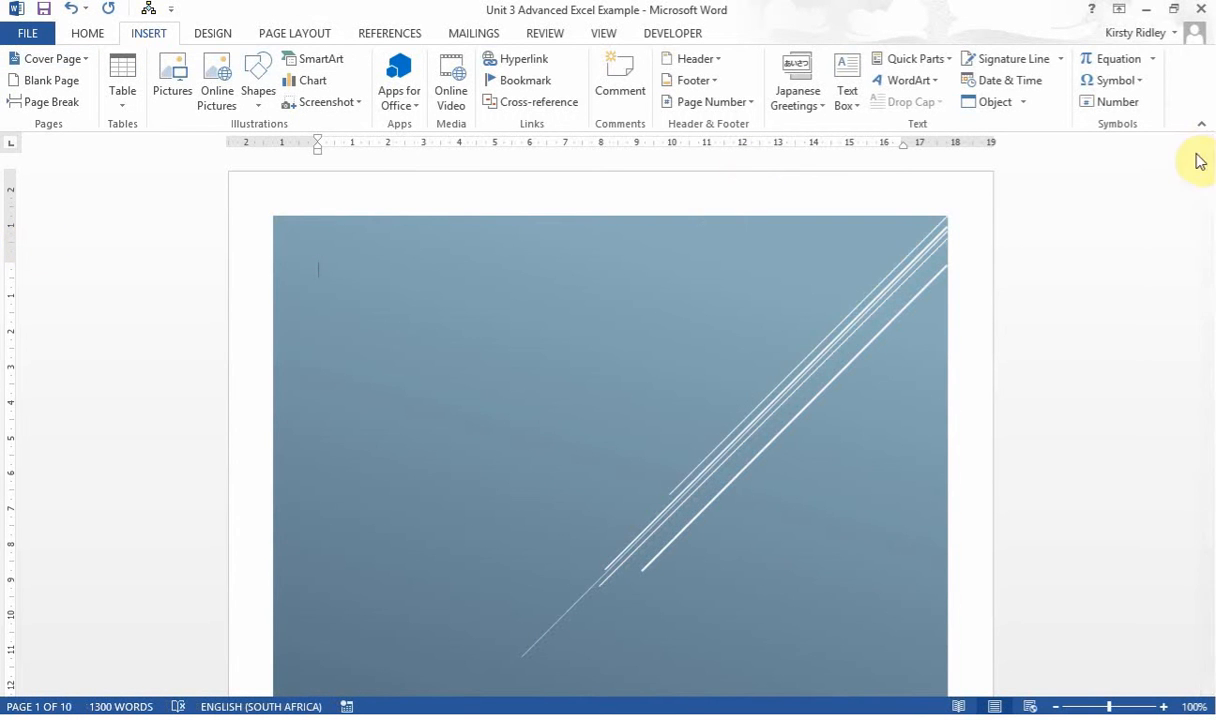
Fill in the cover page with the title "COURSE OUTLINE" and the subtitle "Booklet"
drag(1208, 162, 1206, 197)
click(460, 412)
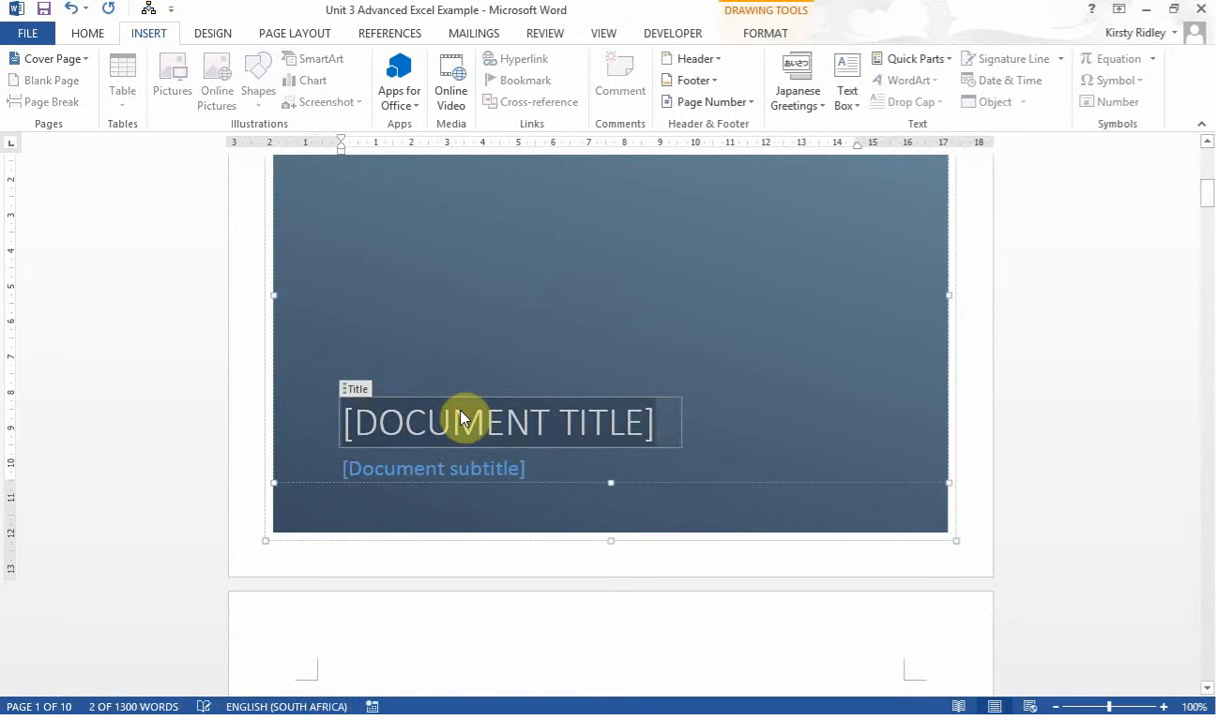
text(COURSE)
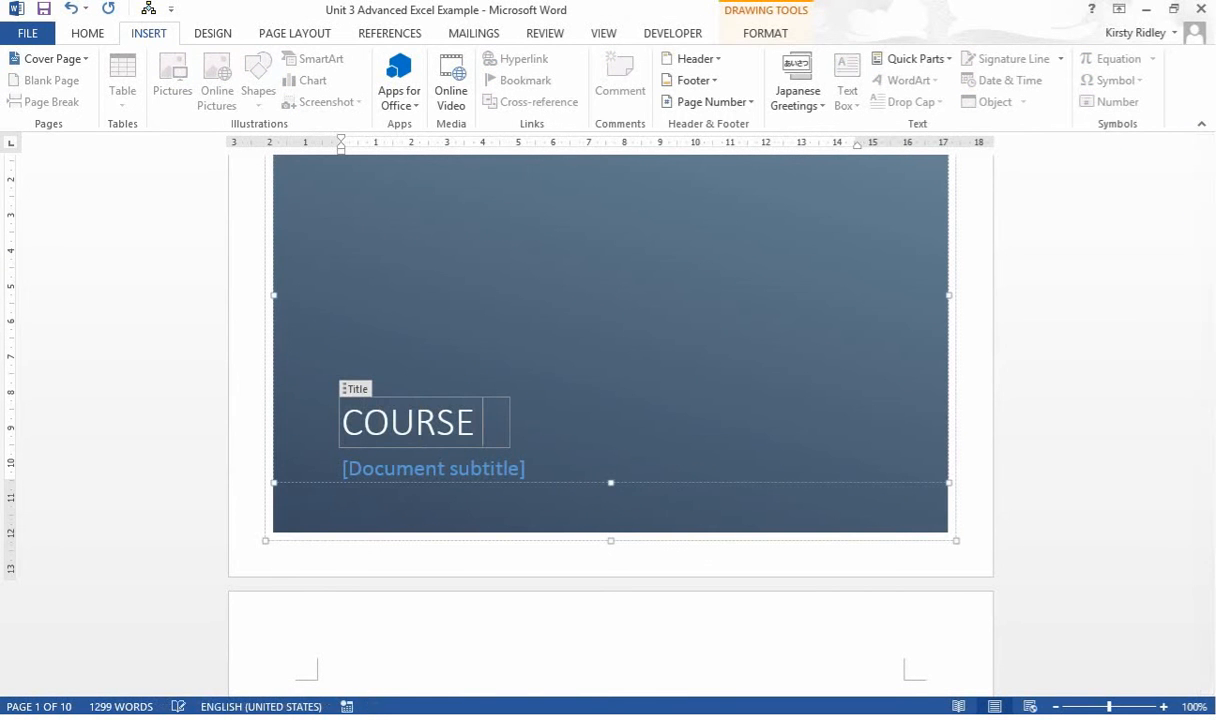
text( OUTLINE)
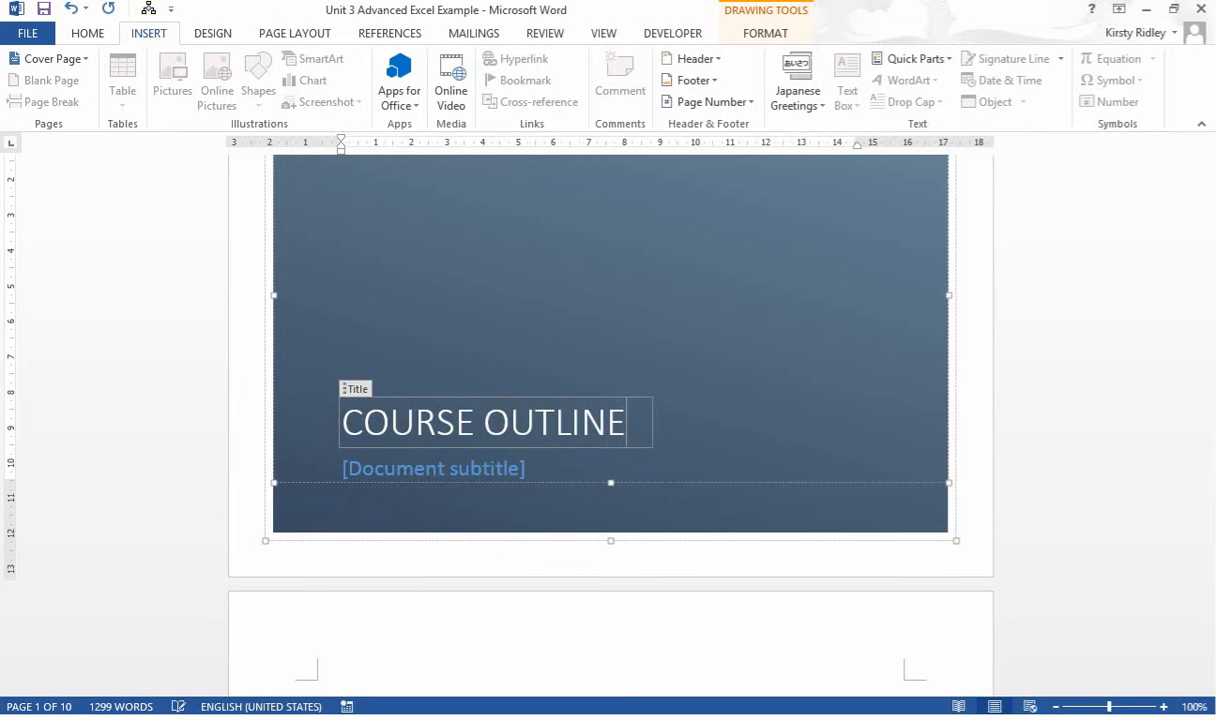
click(480, 470)
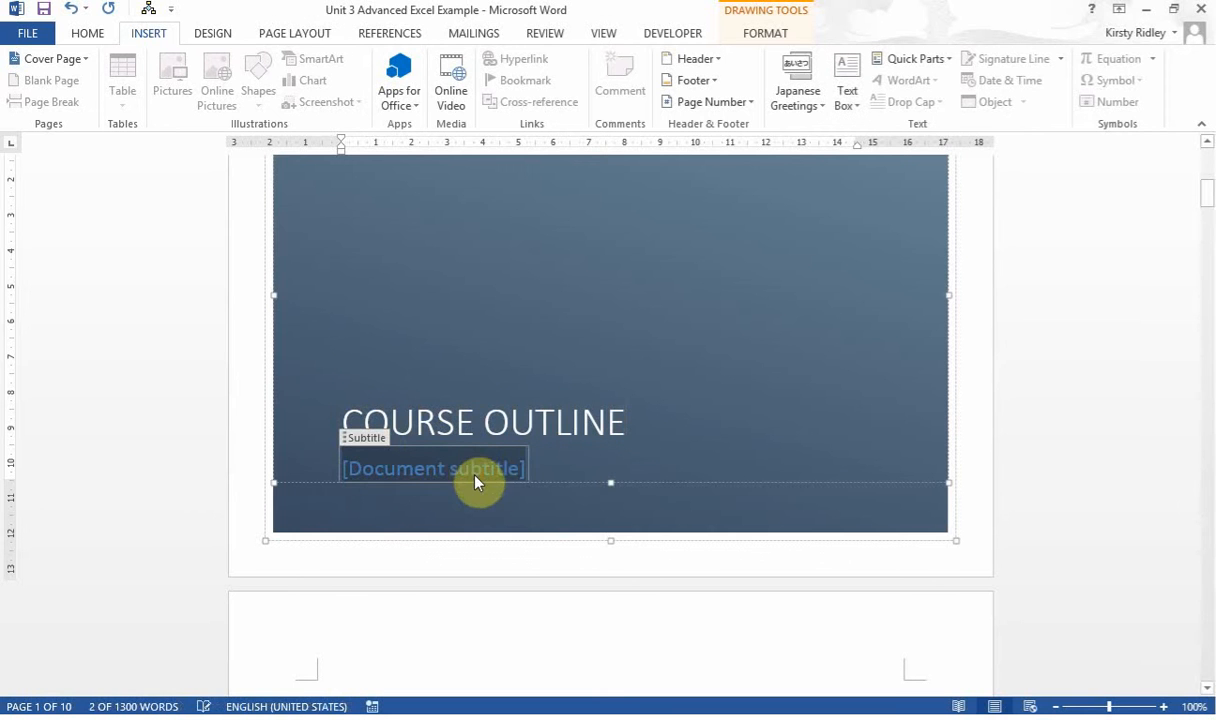
text(Booklet)
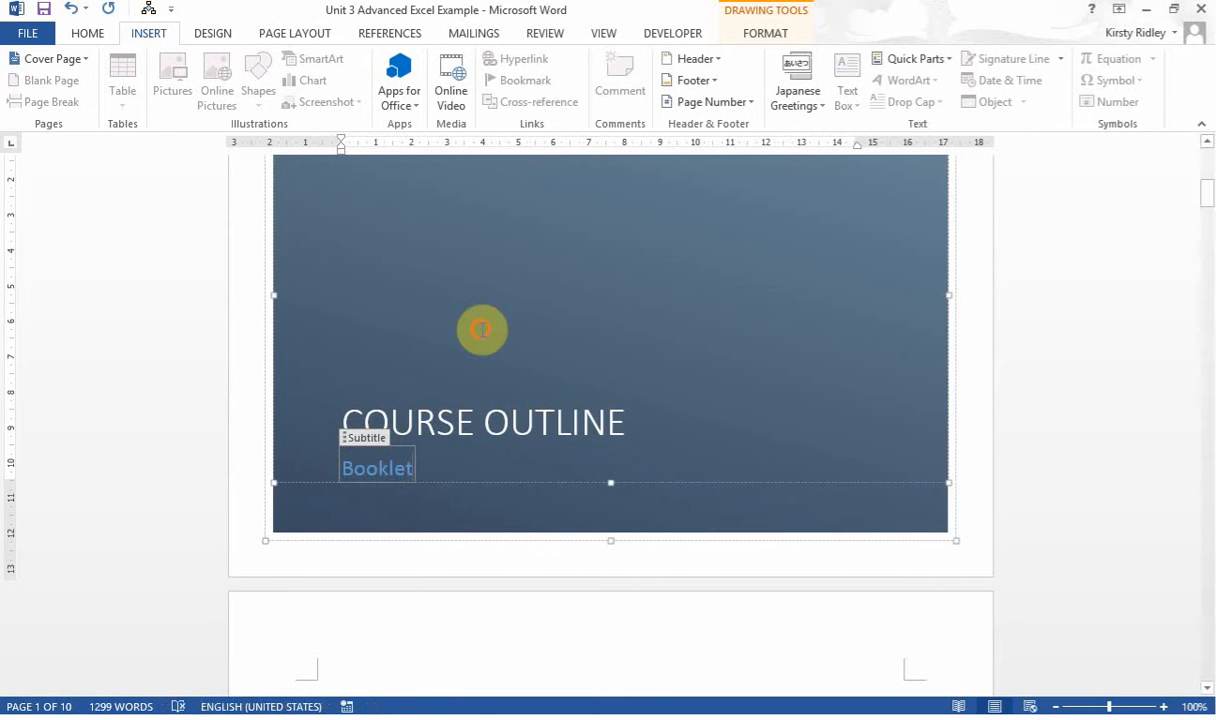
click(480, 326)
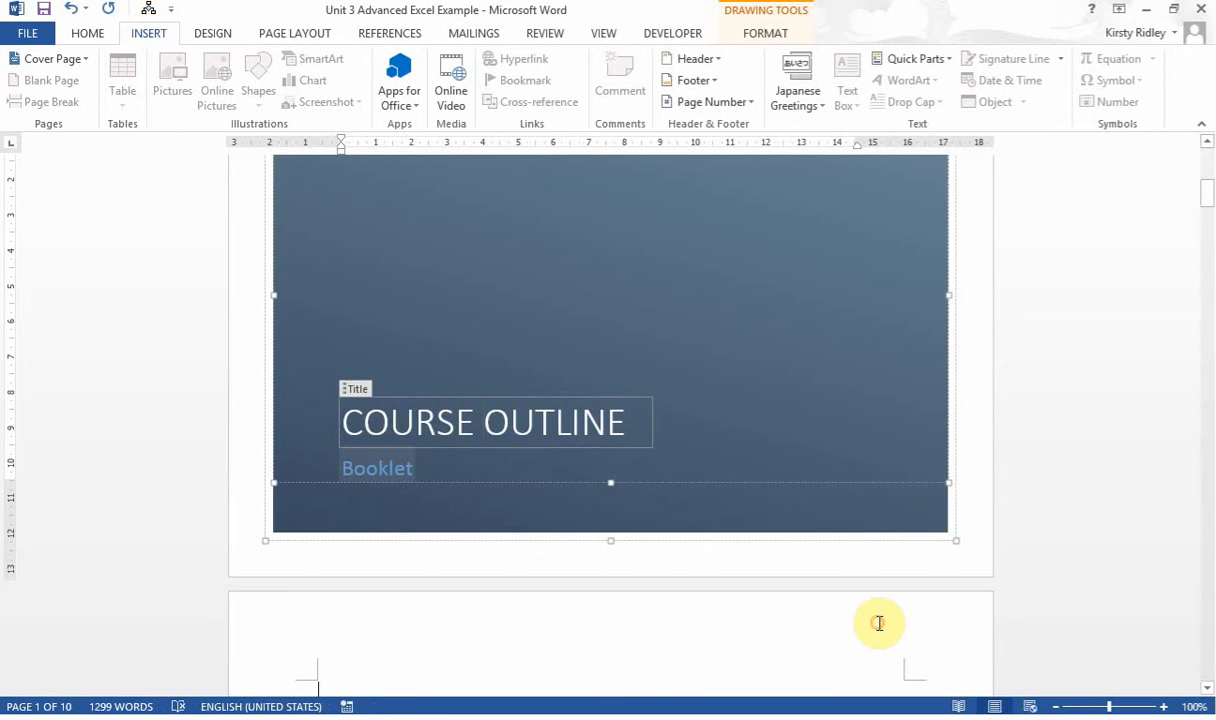
click(880, 615)
Make the "Basic Microsoft Office Excel" heading on page 2 bold and give it light grey paragraph shading
drag(1208, 190, 1213, 217)
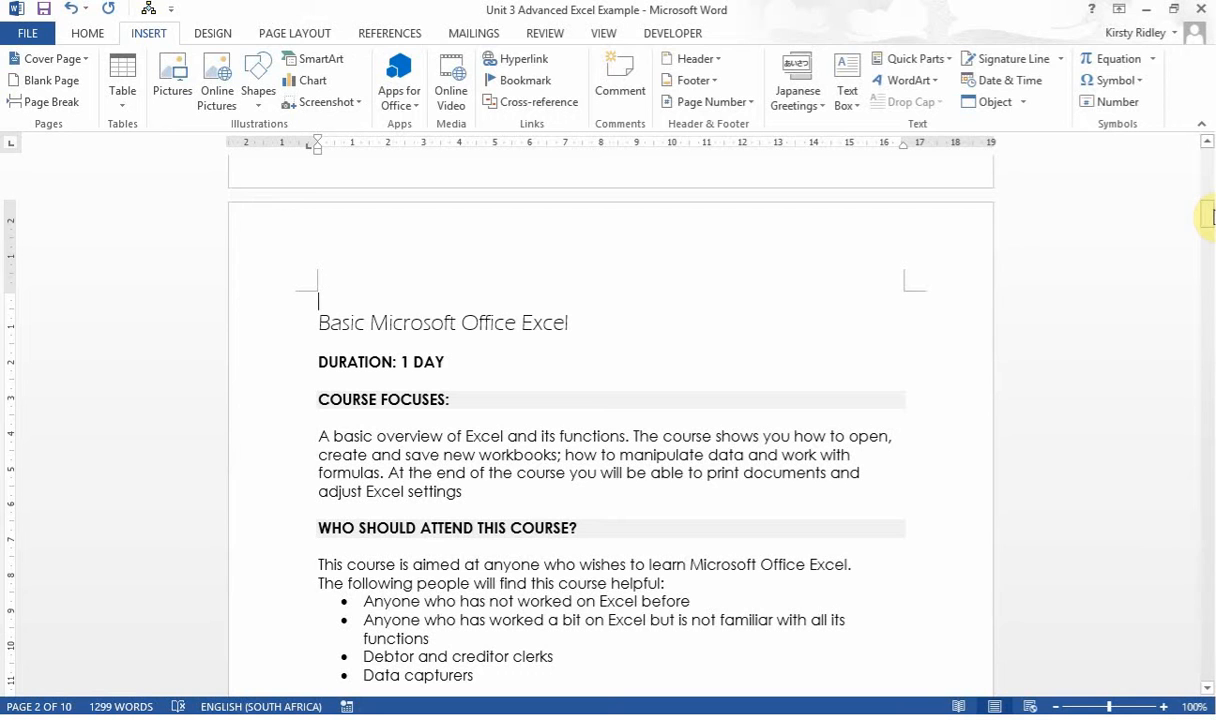
click(88, 34)
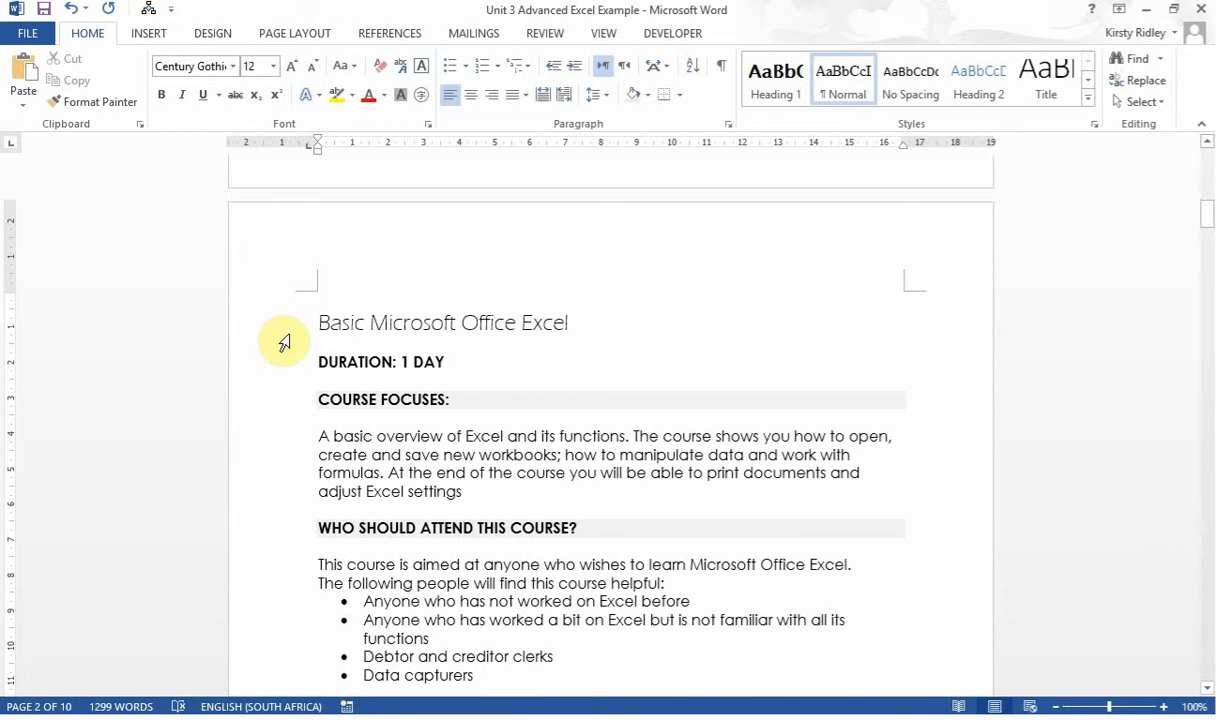
click(284, 343)
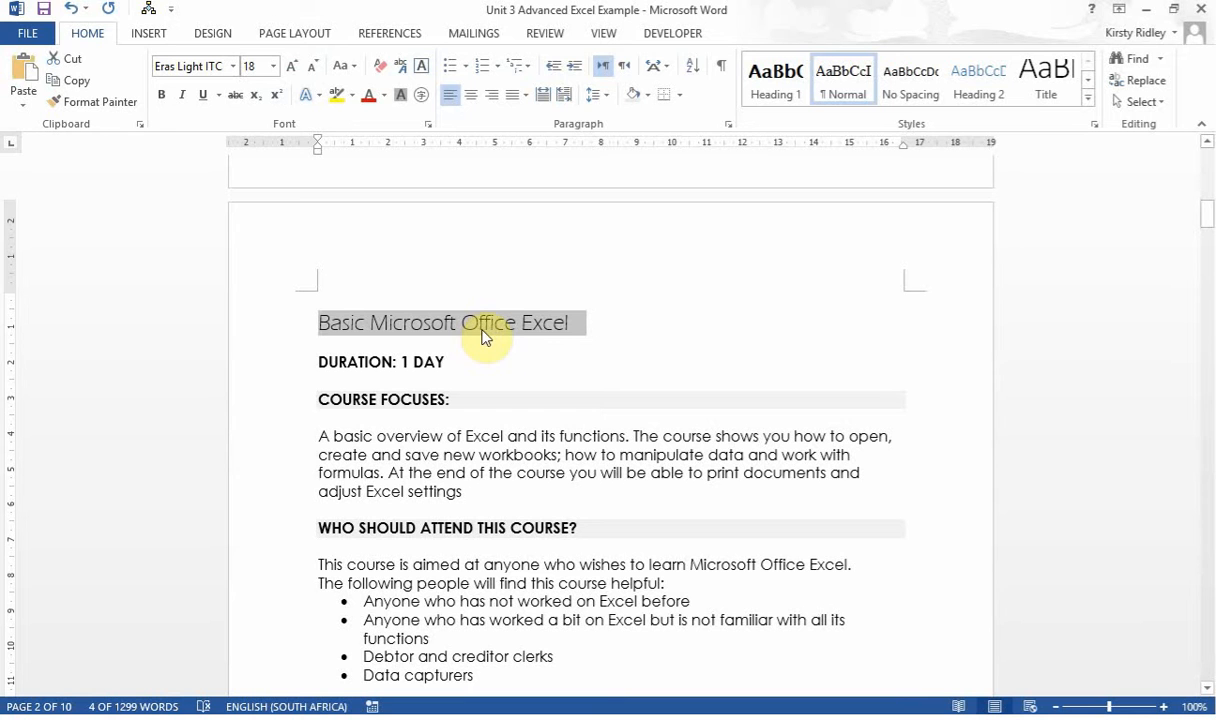
click(322, 330)
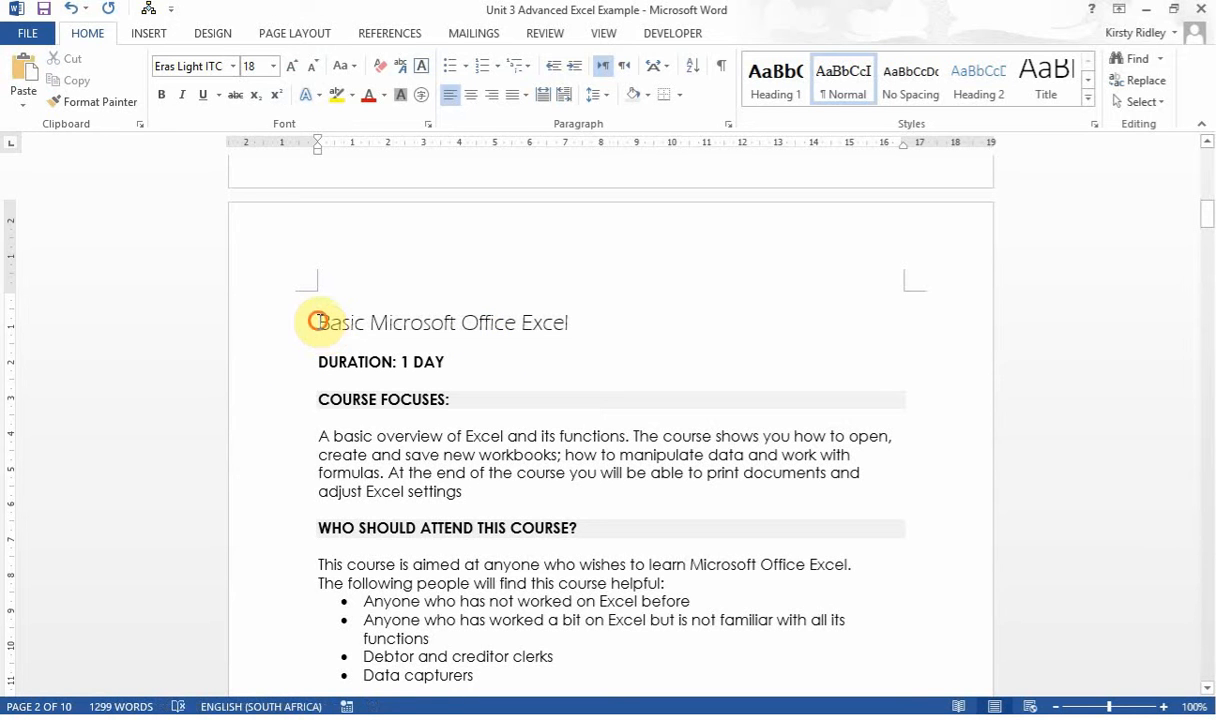
drag(318, 324, 595, 323)
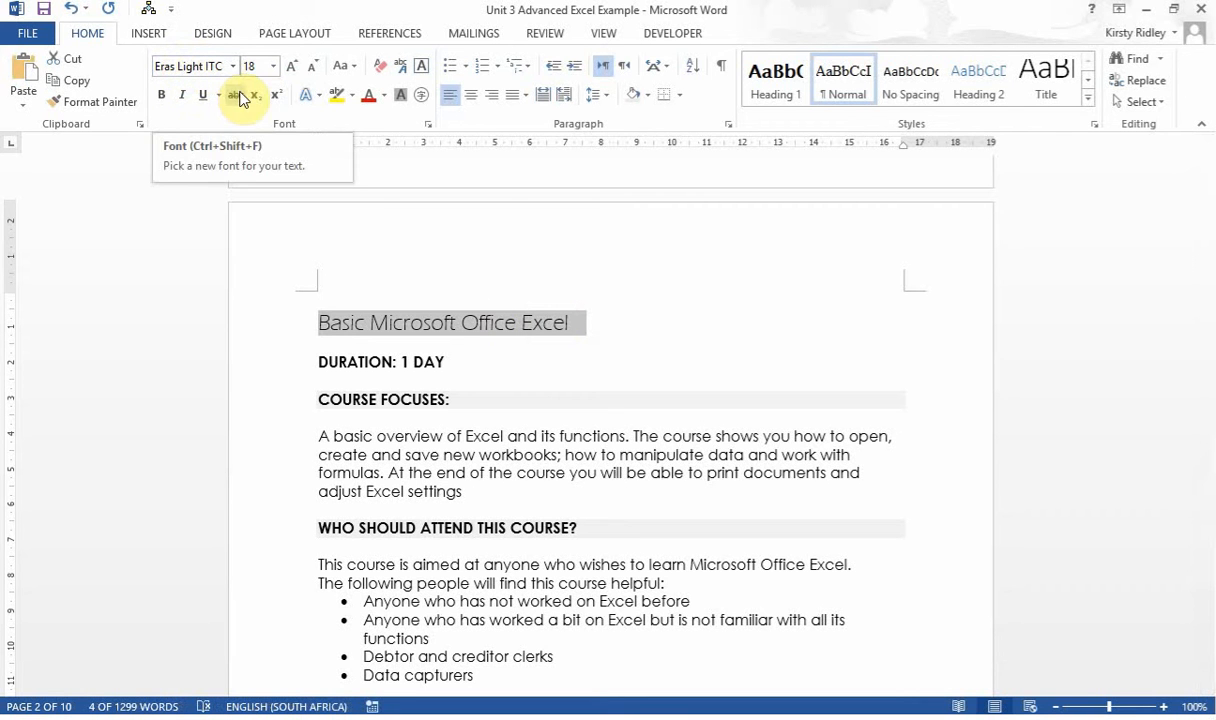
click(164, 98)
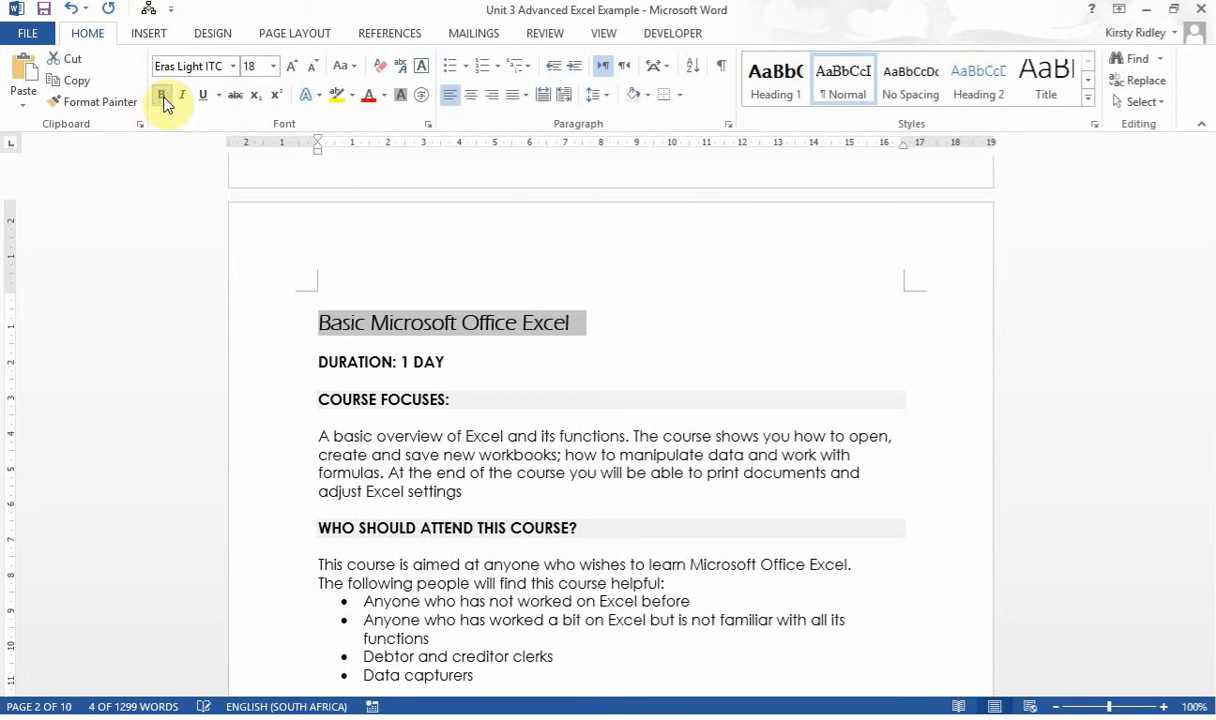
click(636, 96)
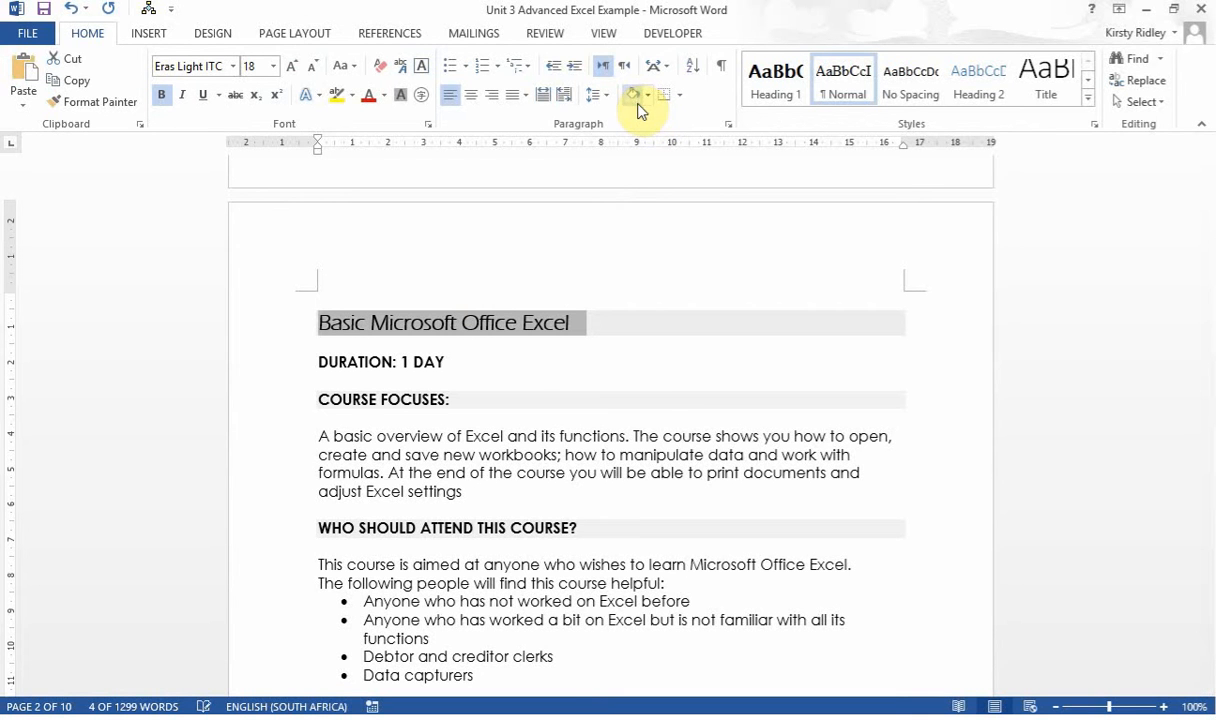
click(699, 367)
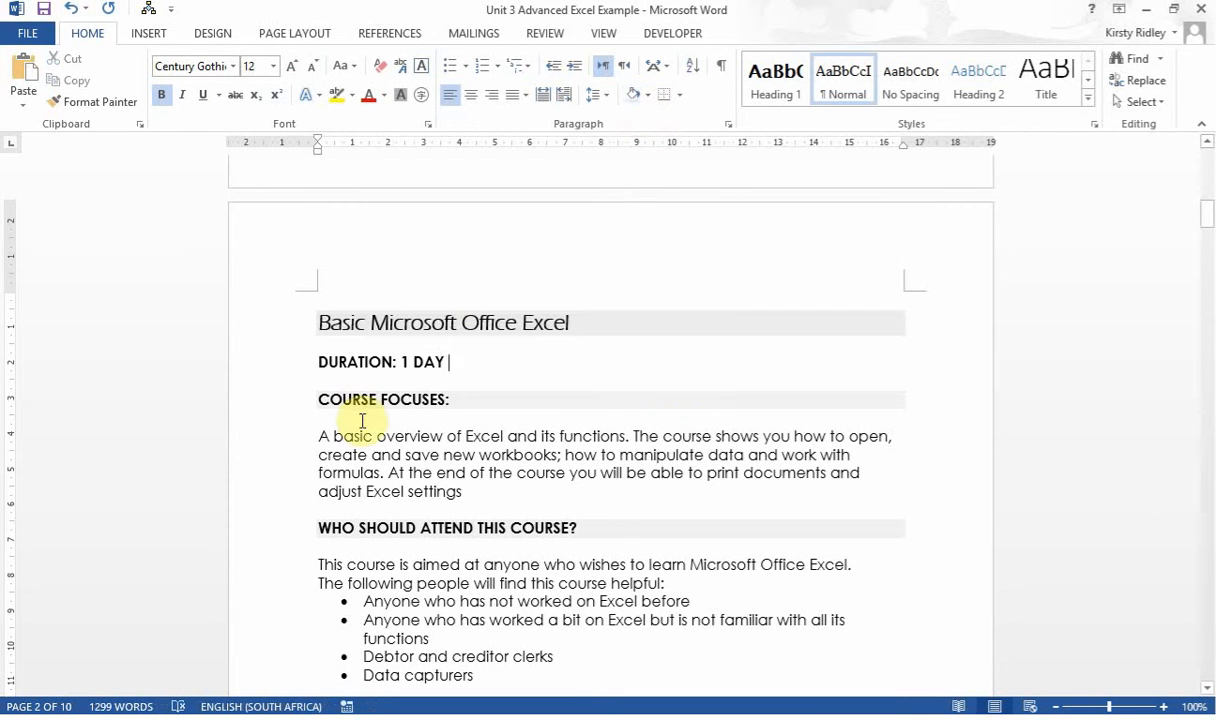
Create a style from the formatted "Basic Microsoft Office Excel" heading, naming it with the author's first name in possessive form plus "Course Outlines Style"
click(280, 338)
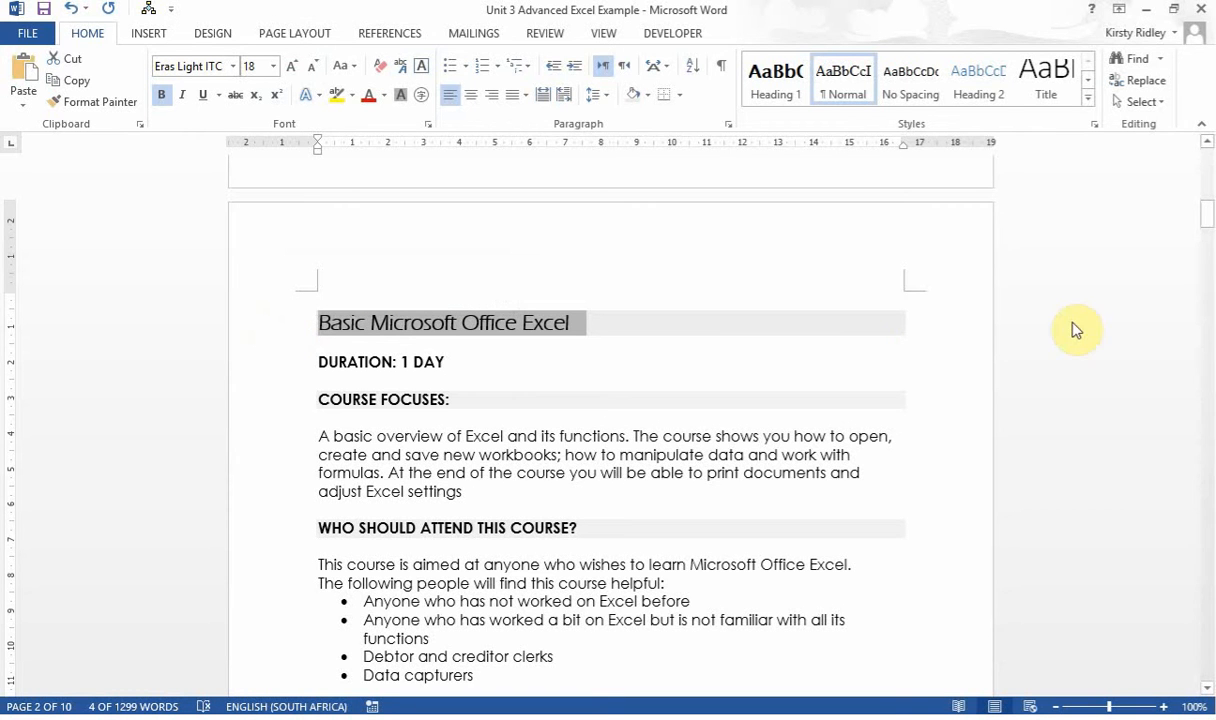
click(1089, 108)
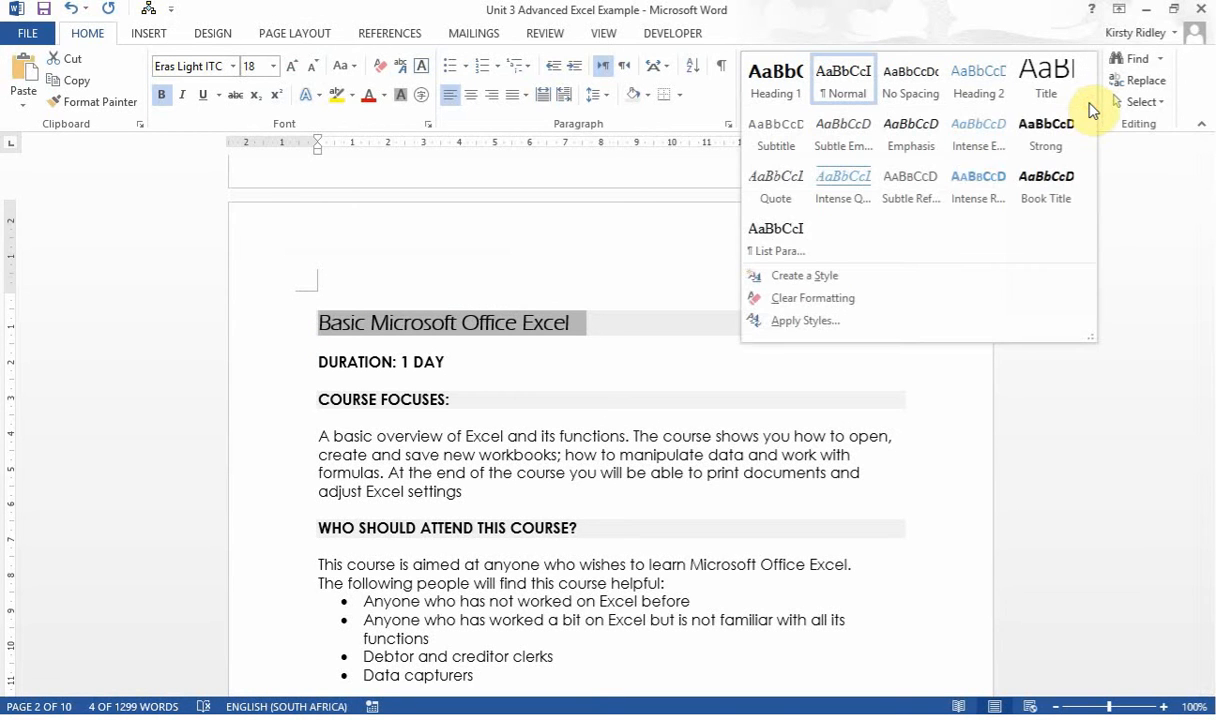
click(850, 276)
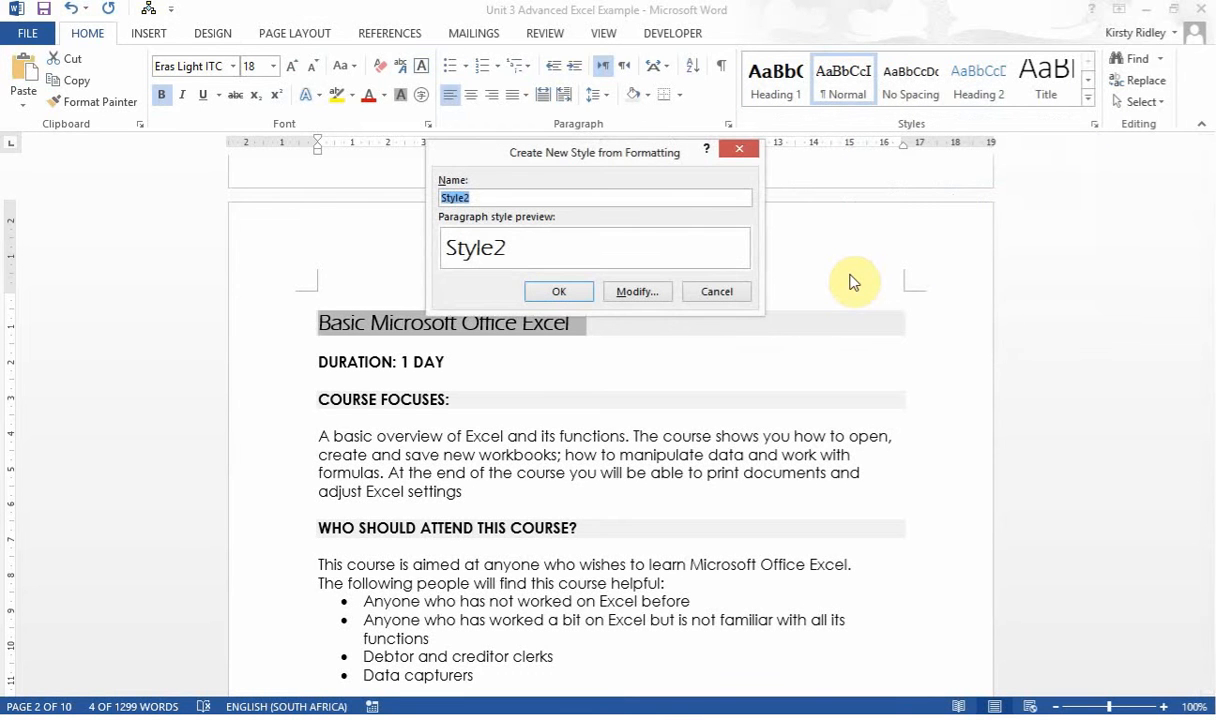
key(BackSpace)
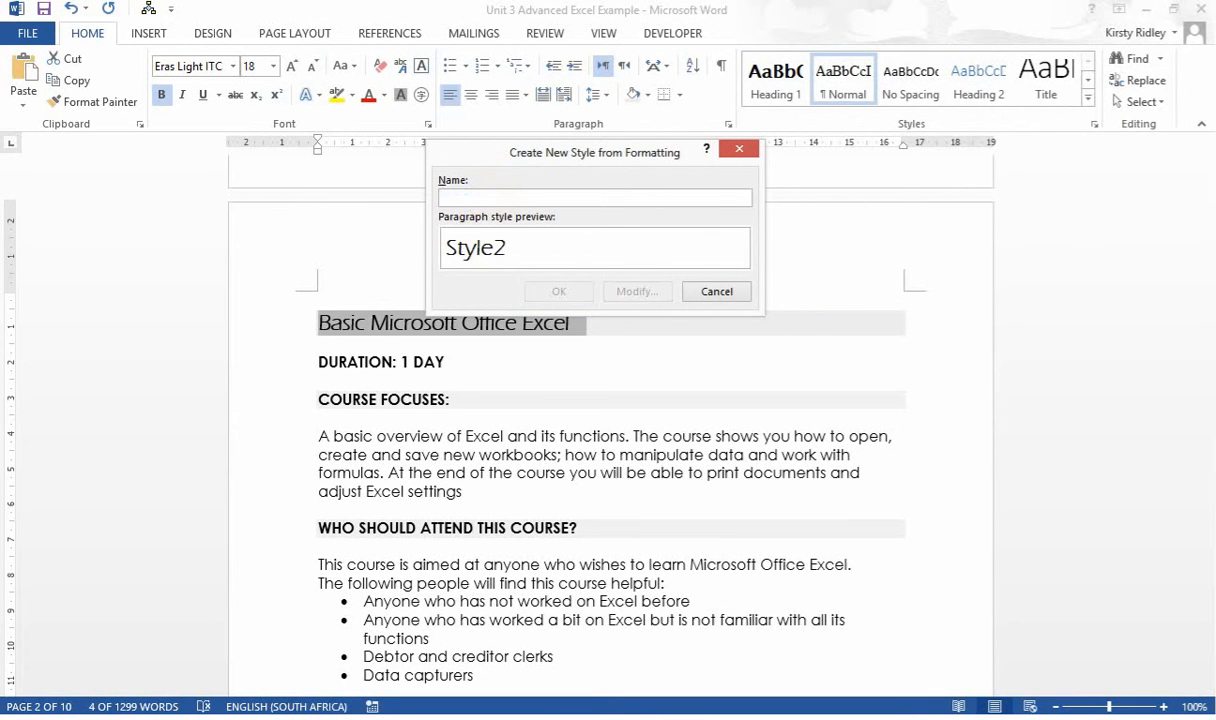
text(Kirsty's)
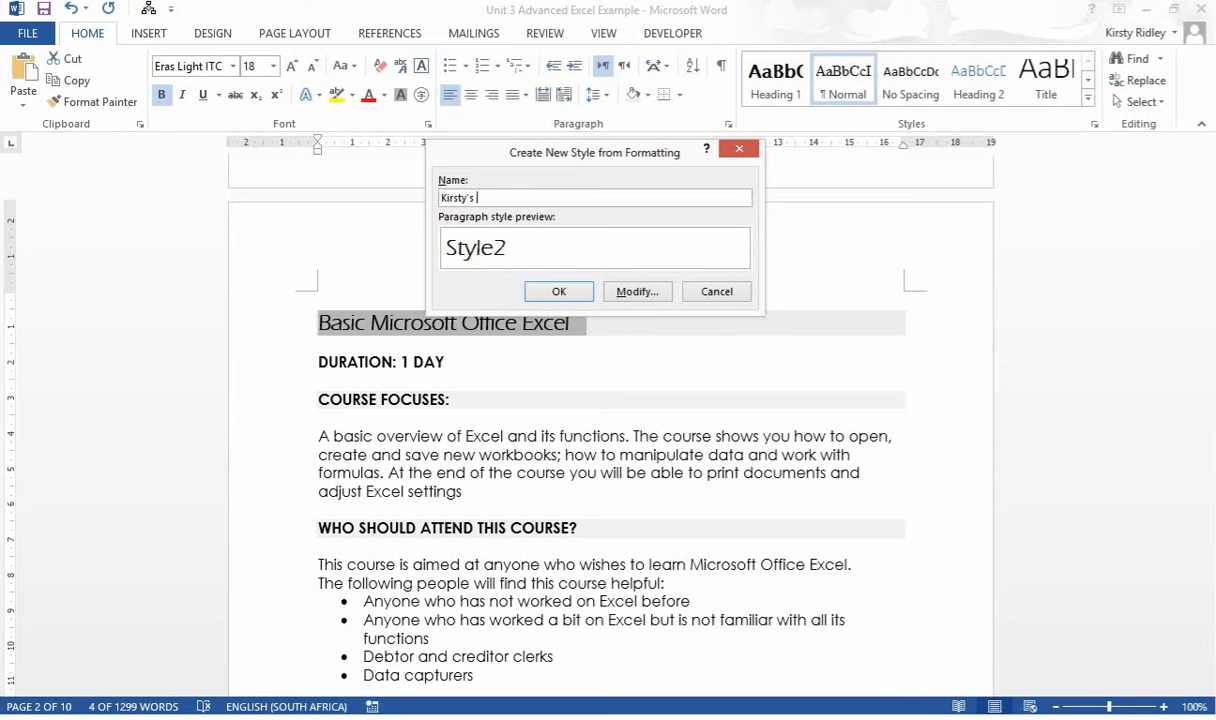
text( Course Outlines Style)
Modify the new style to be based on Heading 1 with bold text, and save it
click(636, 294)
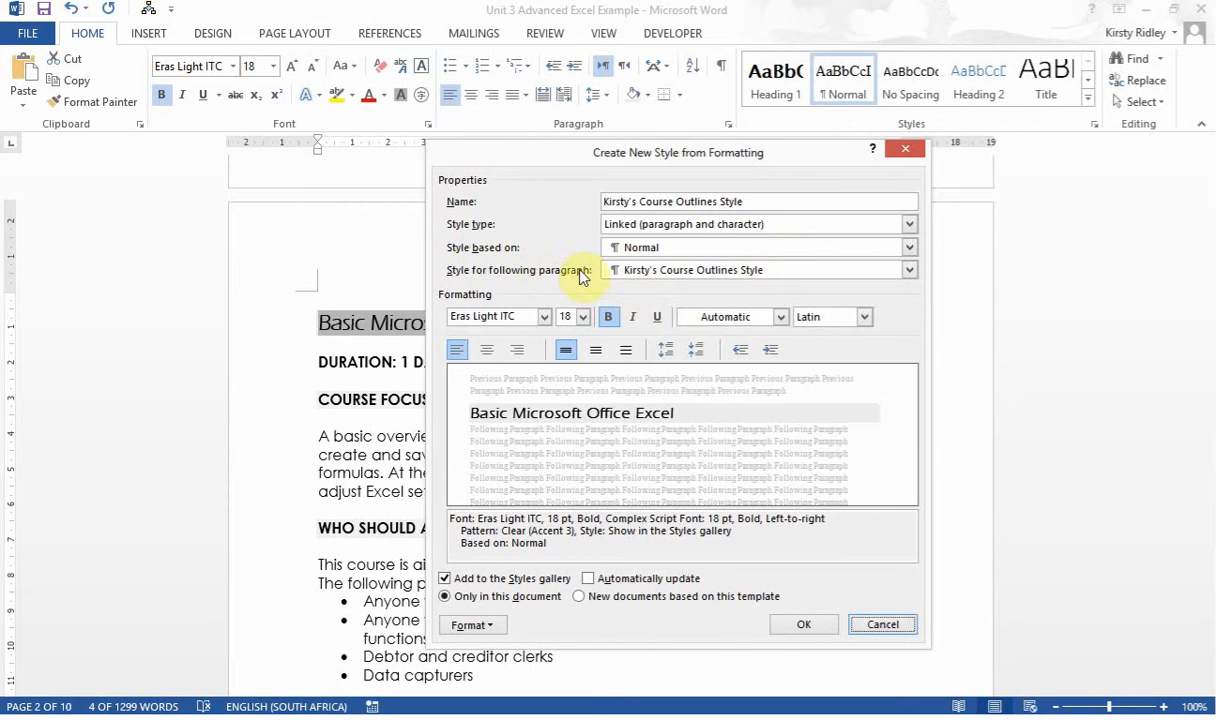
click(909, 247)
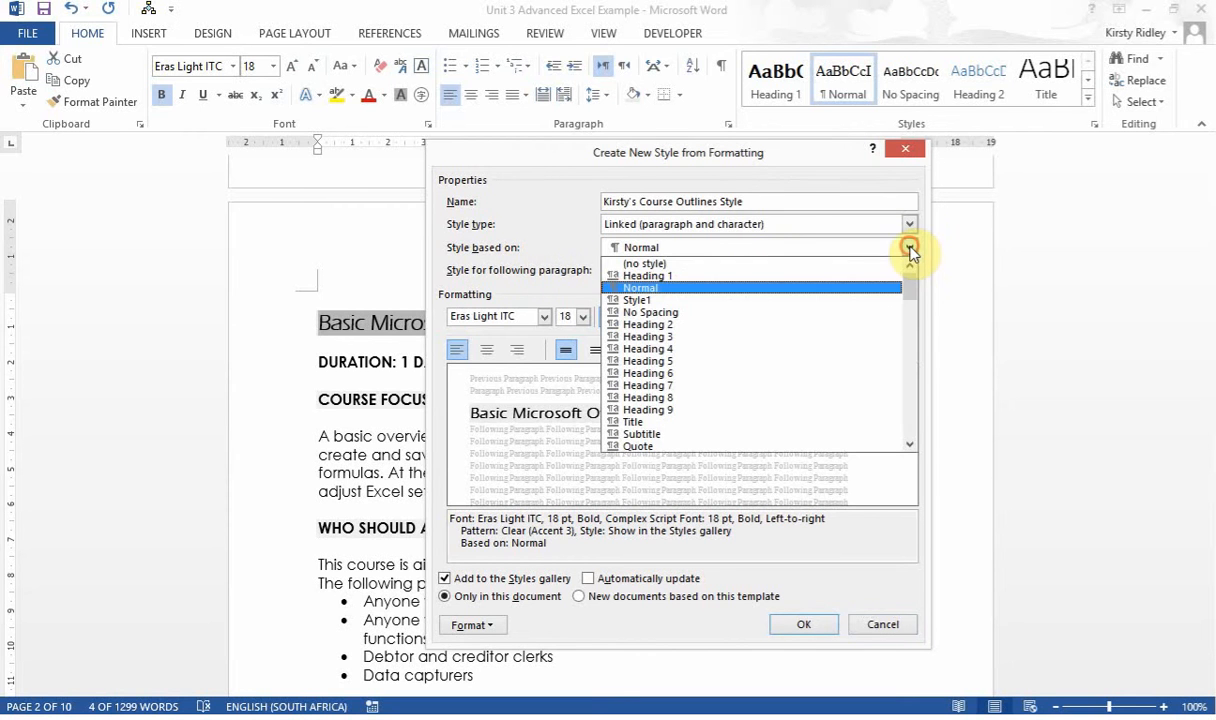
click(831, 285)
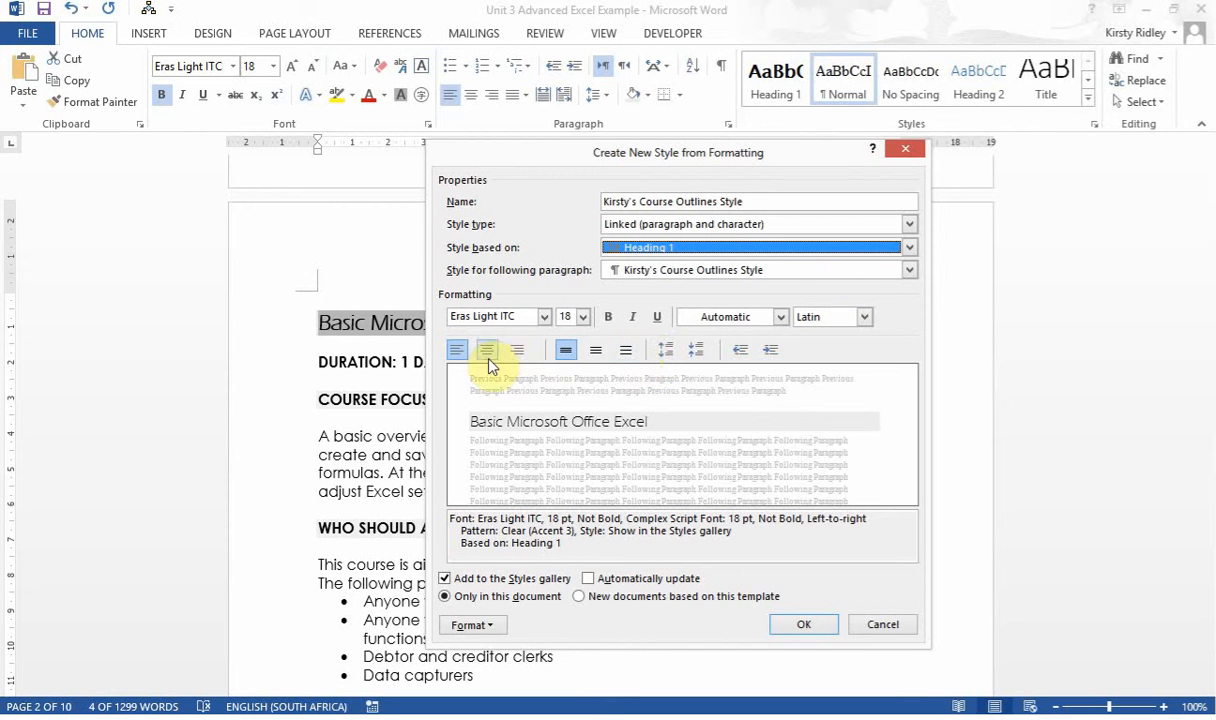
click(607, 319)
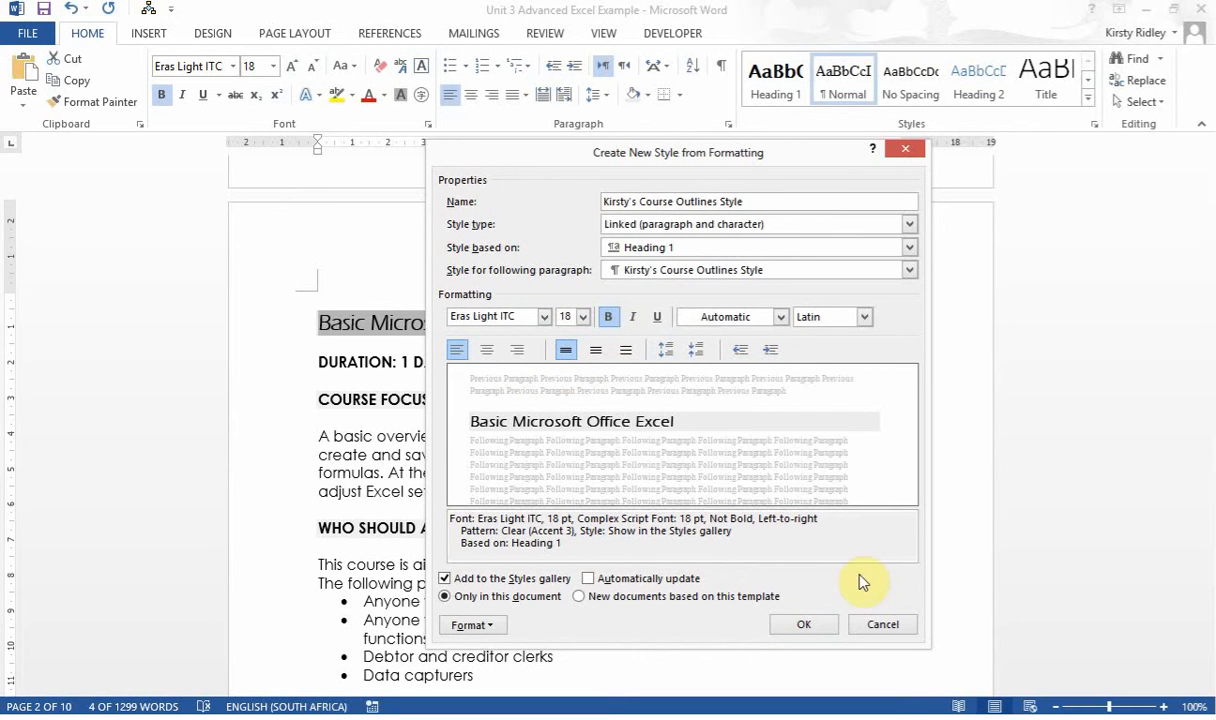
click(818, 630)
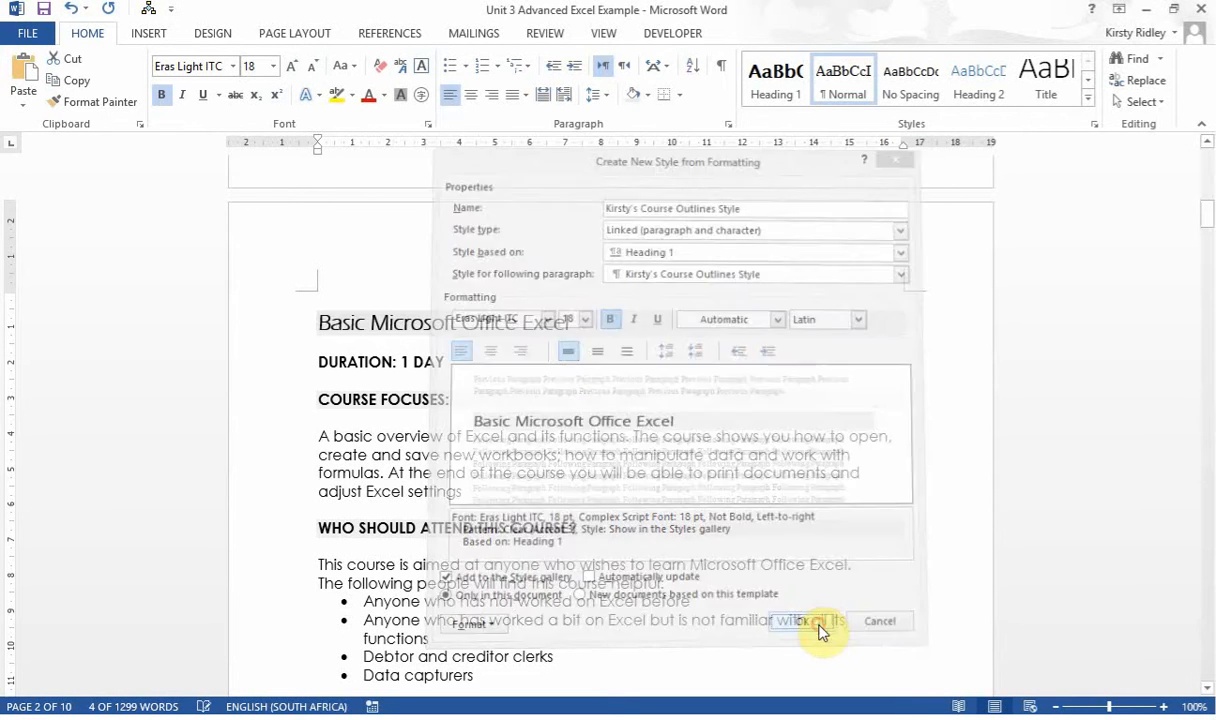
click(738, 386)
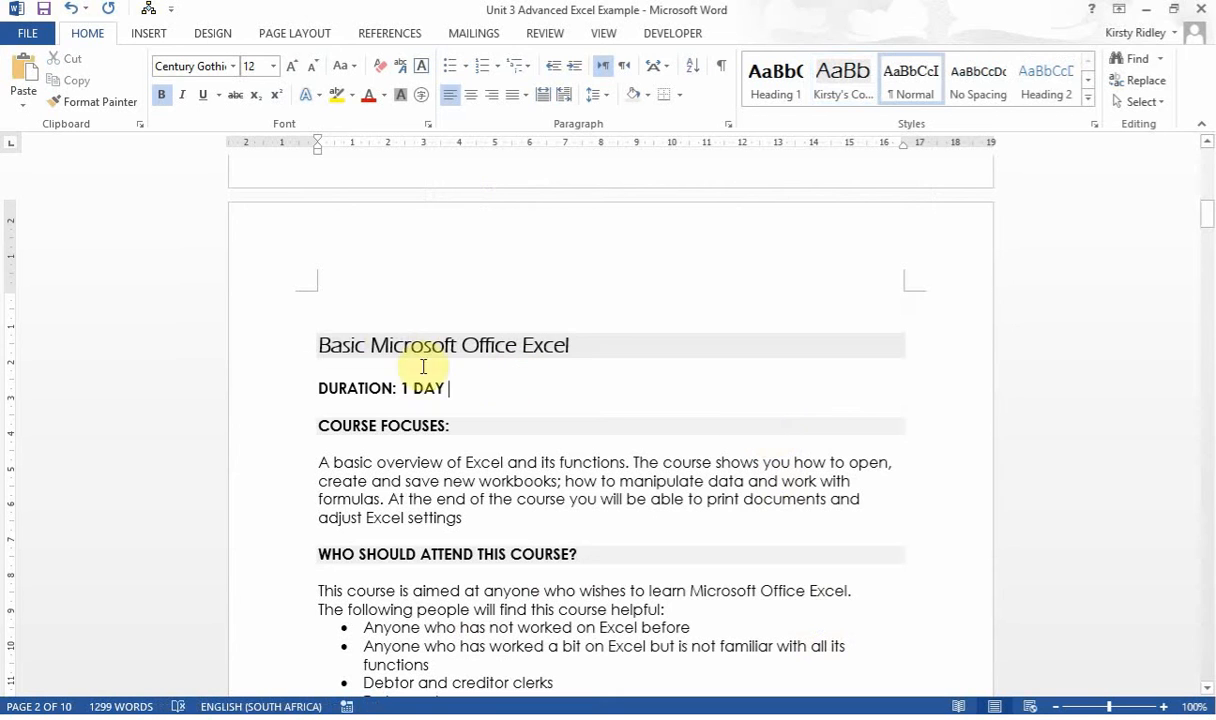
Select the "Basic Microsoft Office Excel" heading and check which table of contents level it is assigned to
click(372, 328)
click(279, 333)
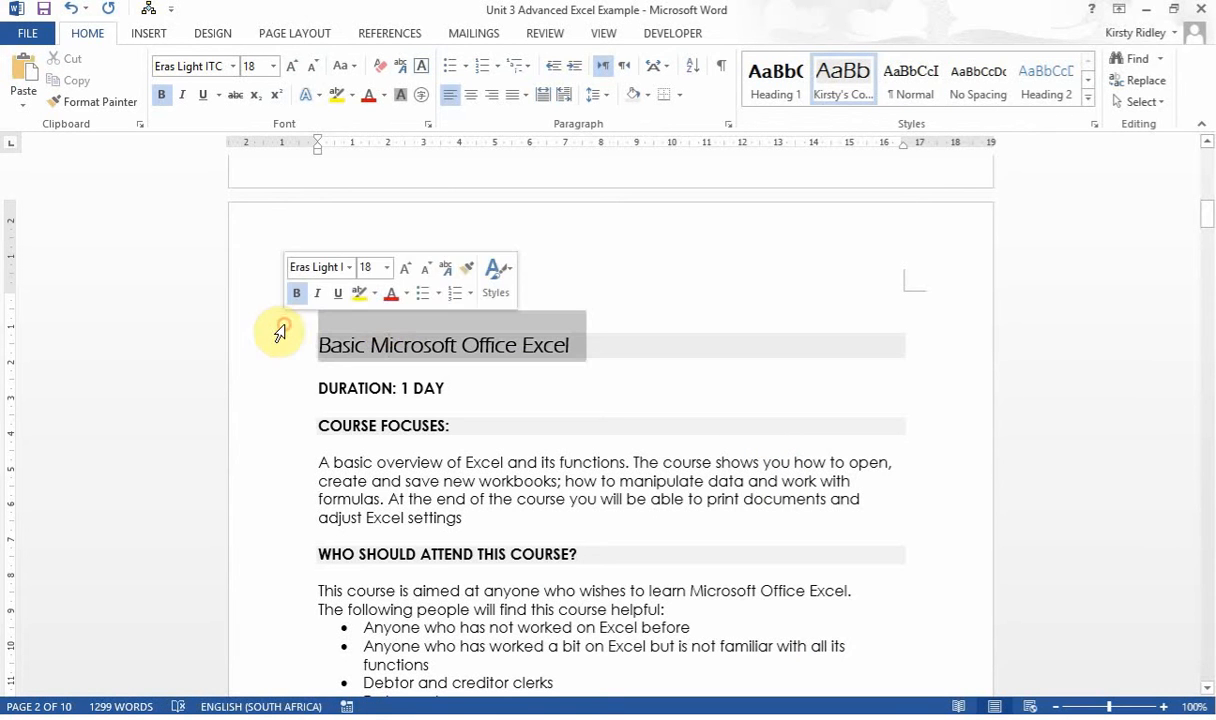
click(337, 314)
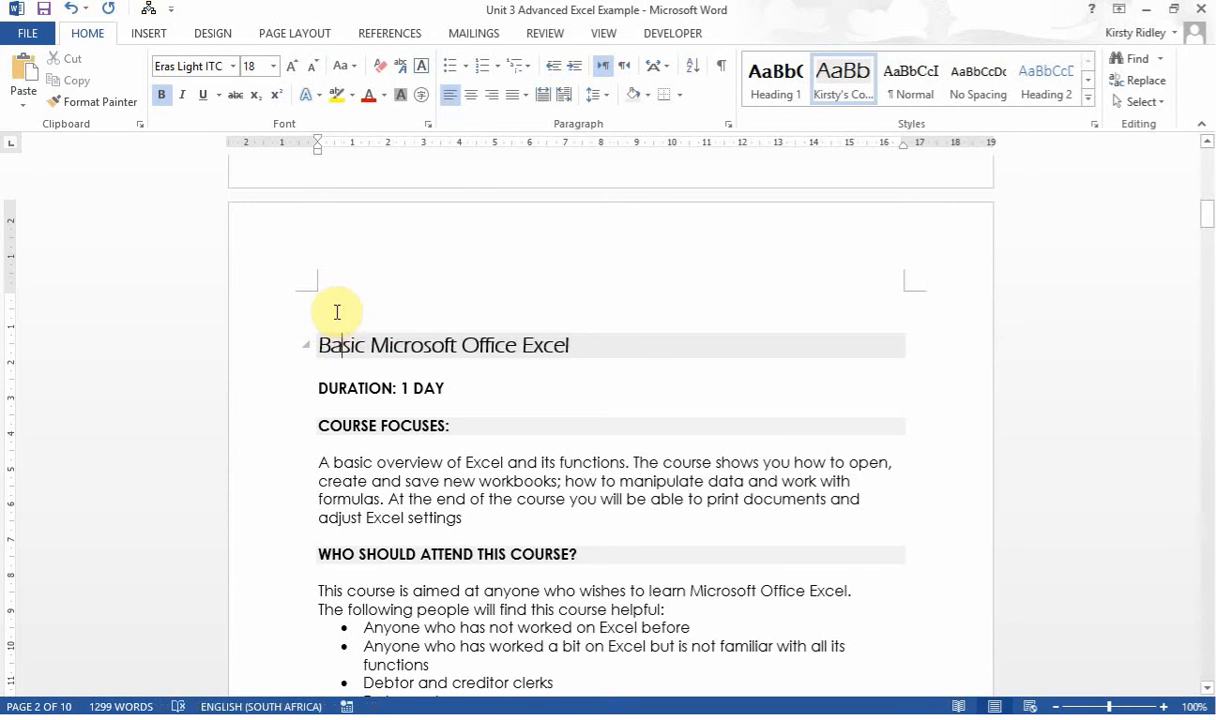
click(304, 321)
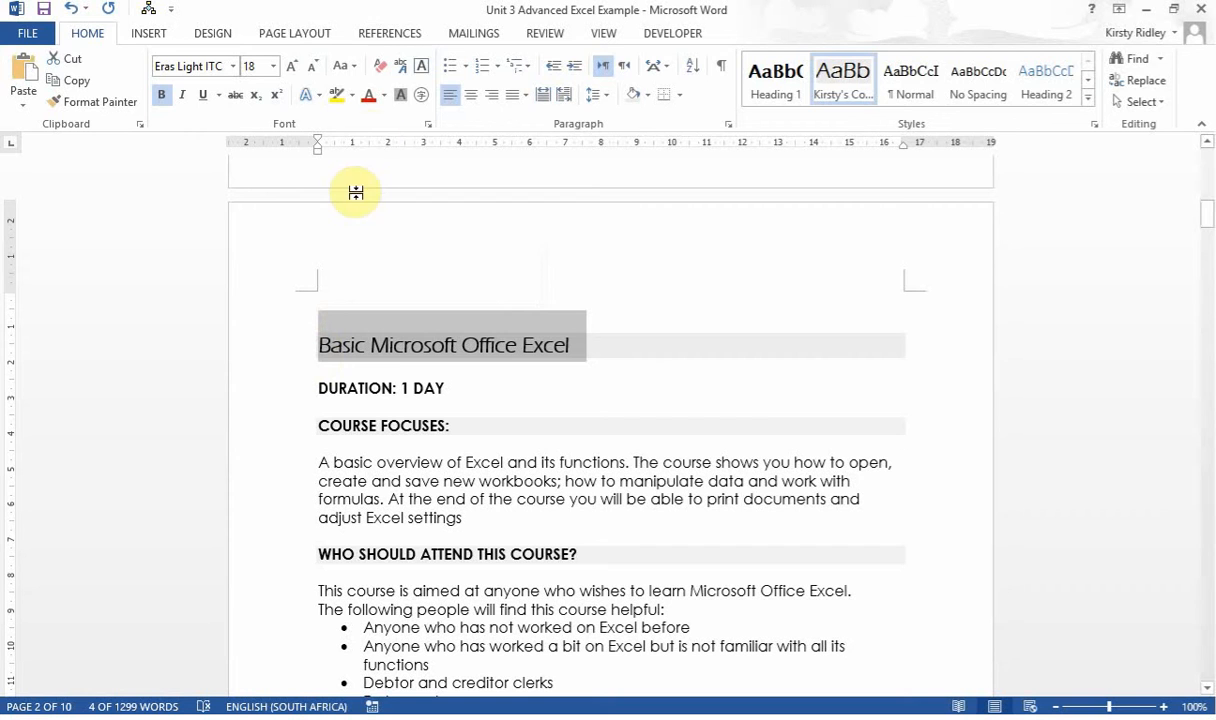
click(378, 33)
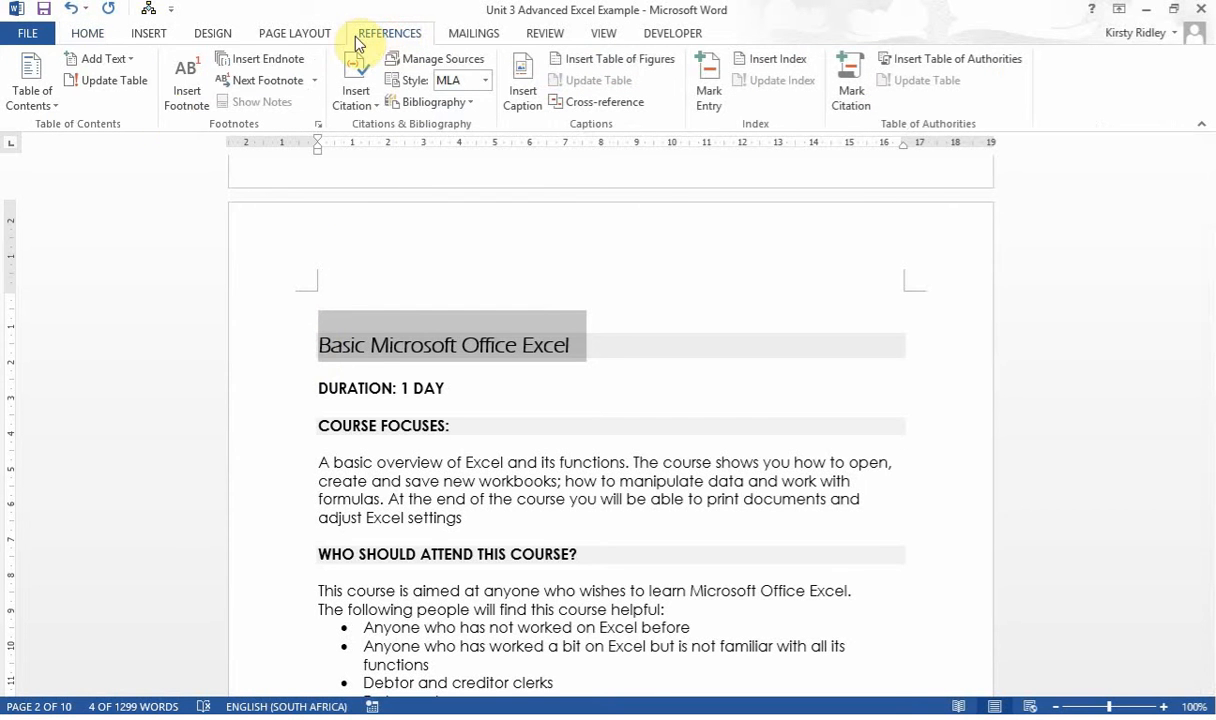
click(128, 60)
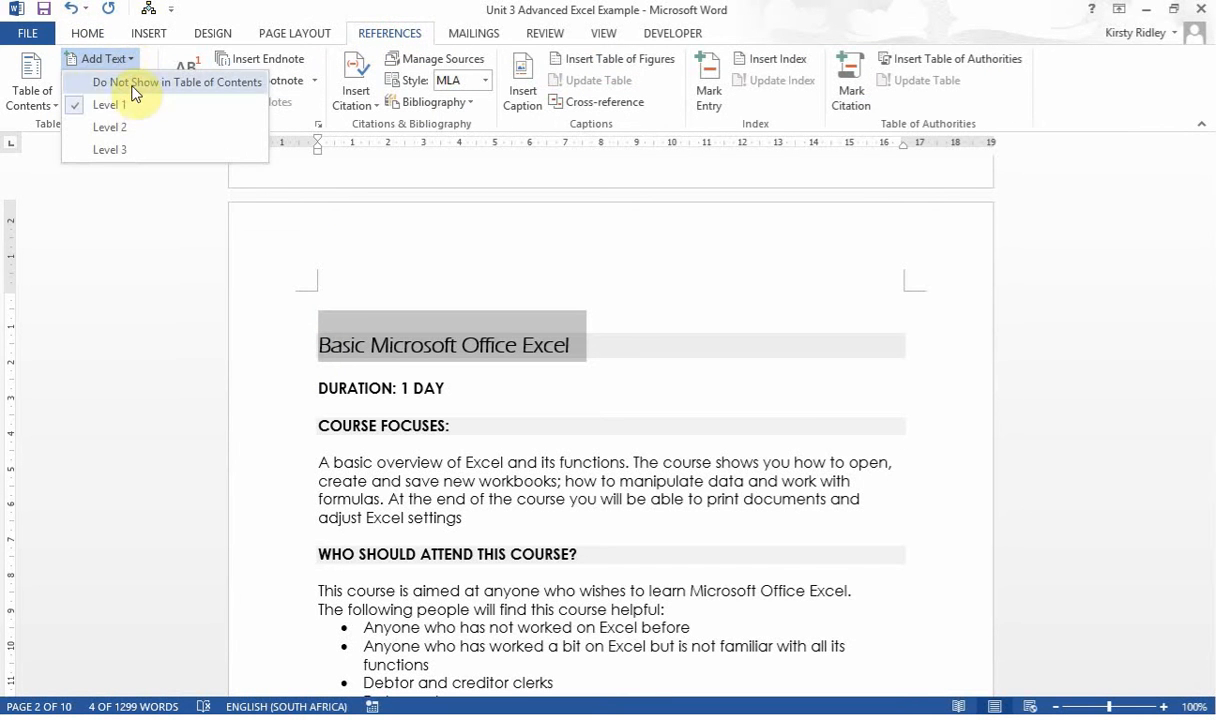
click(125, 61)
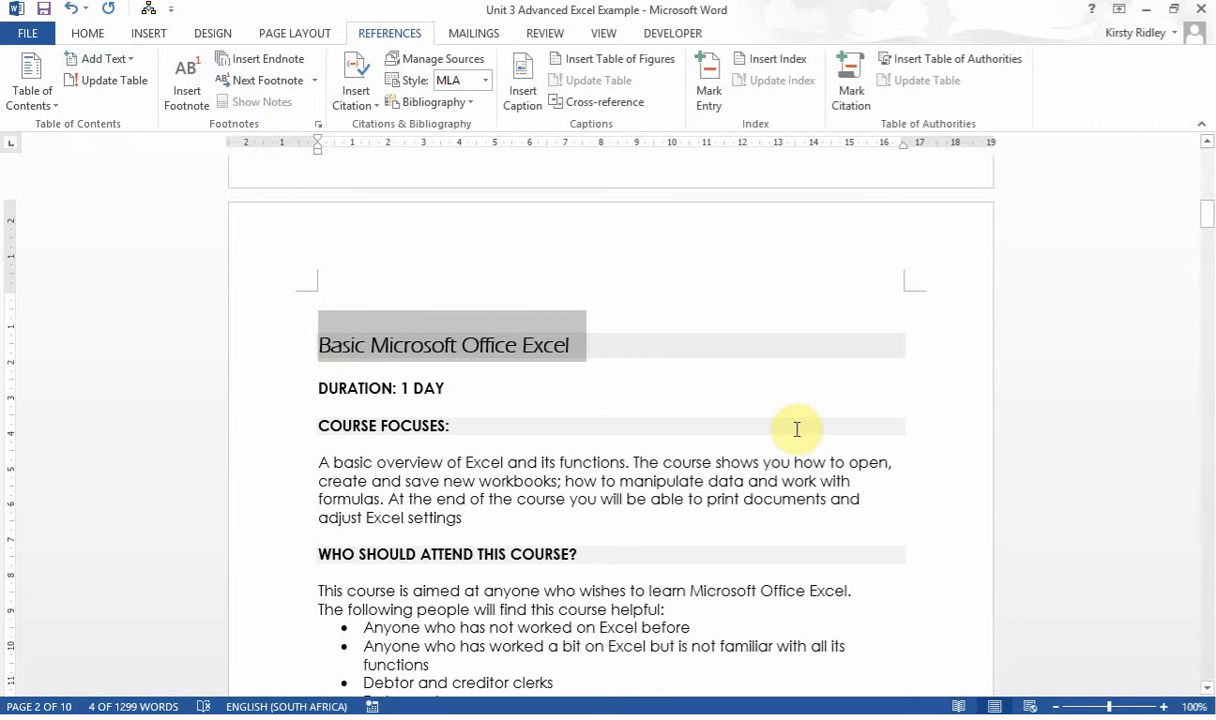
Recheck the table of contents level of the "Basic Microsoft Office Excel" heading and deselect the heading
click(126, 58)
click(130, 58)
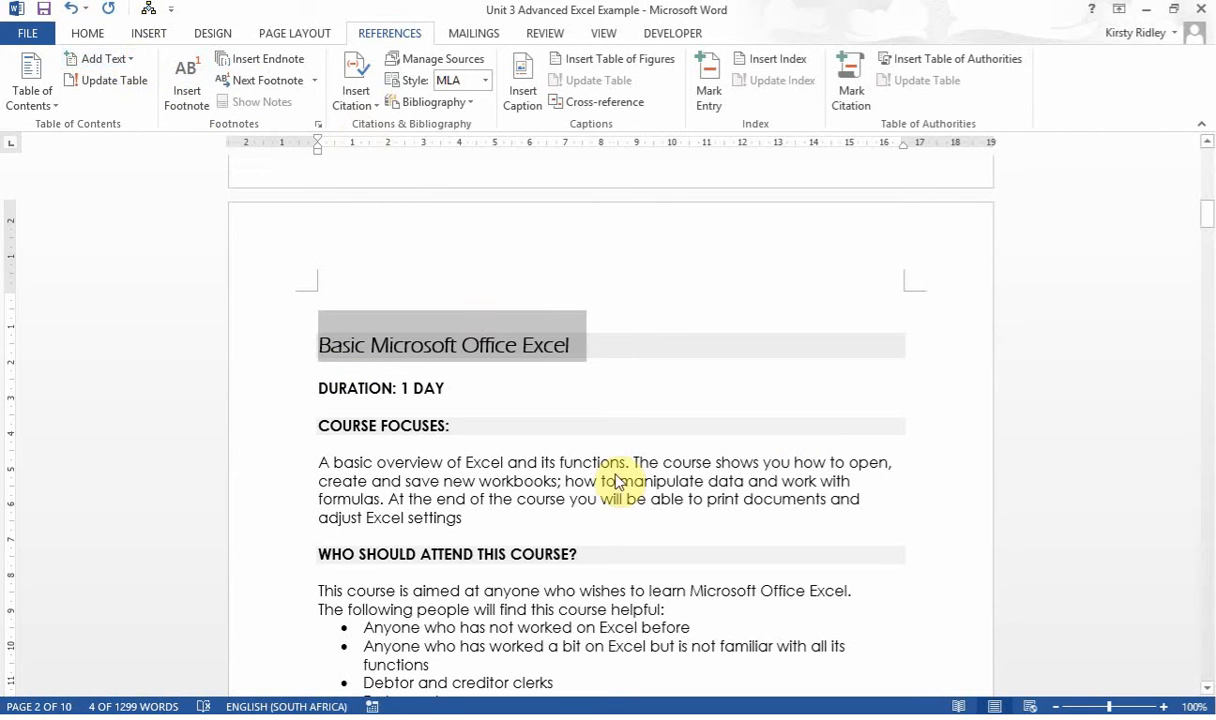
click(624, 388)
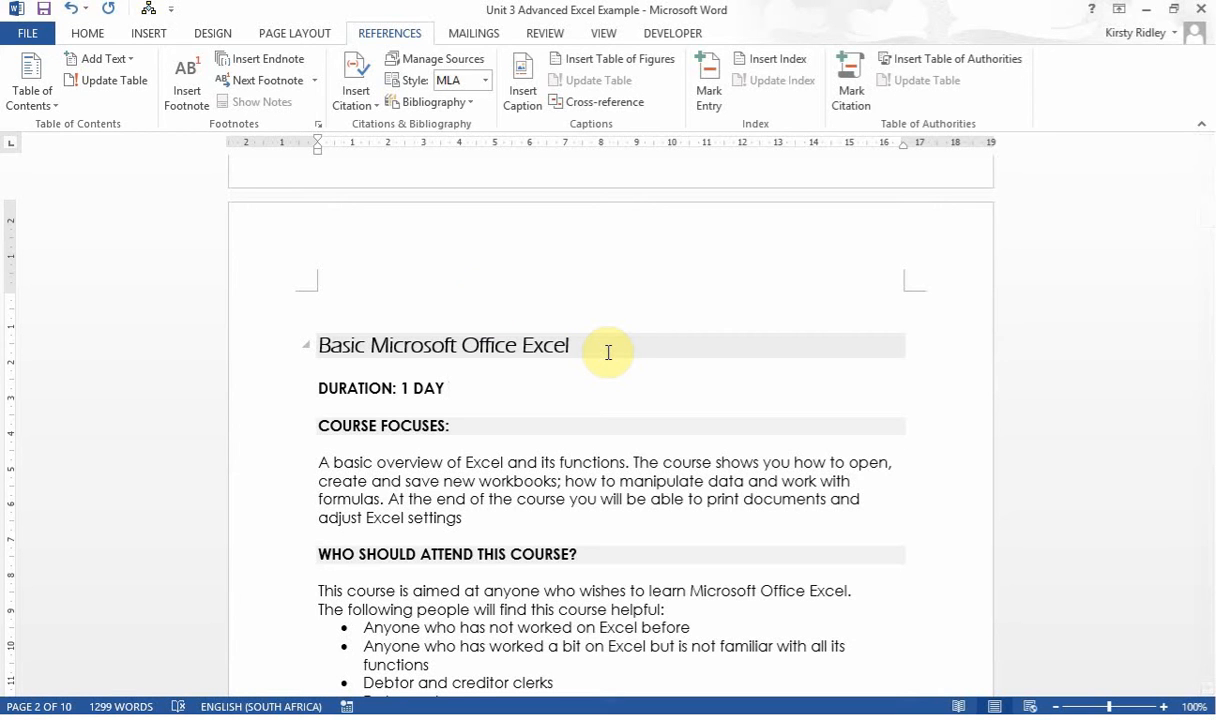
click(411, 303)
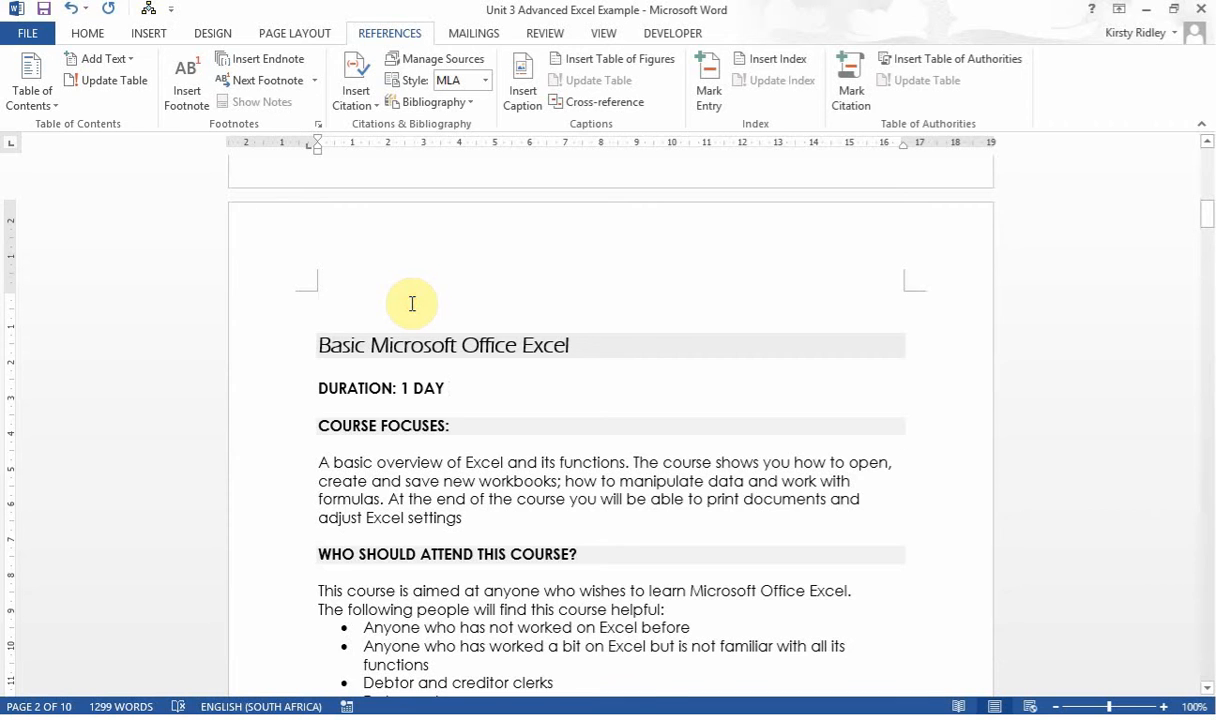
Apply the custom Course Outlines Style to the "Intermediate Excel Course Outline" heading
drag(1208, 225, 1208, 221)
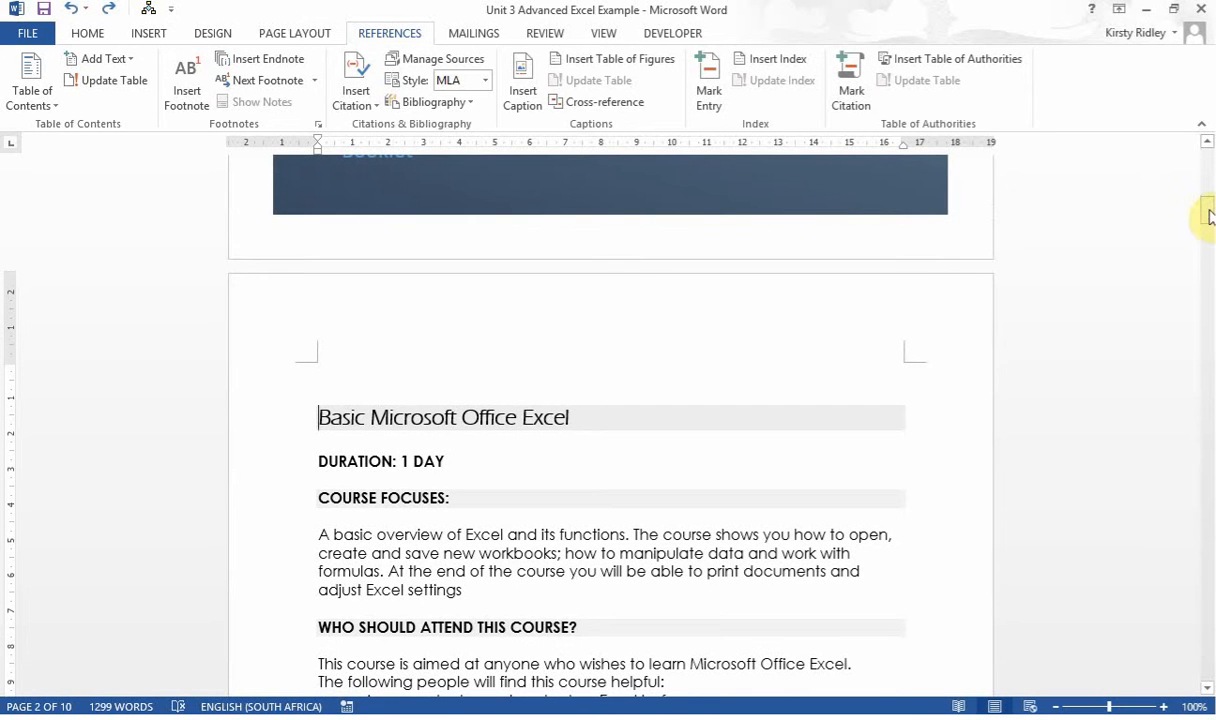
drag(1209, 209, 1208, 308)
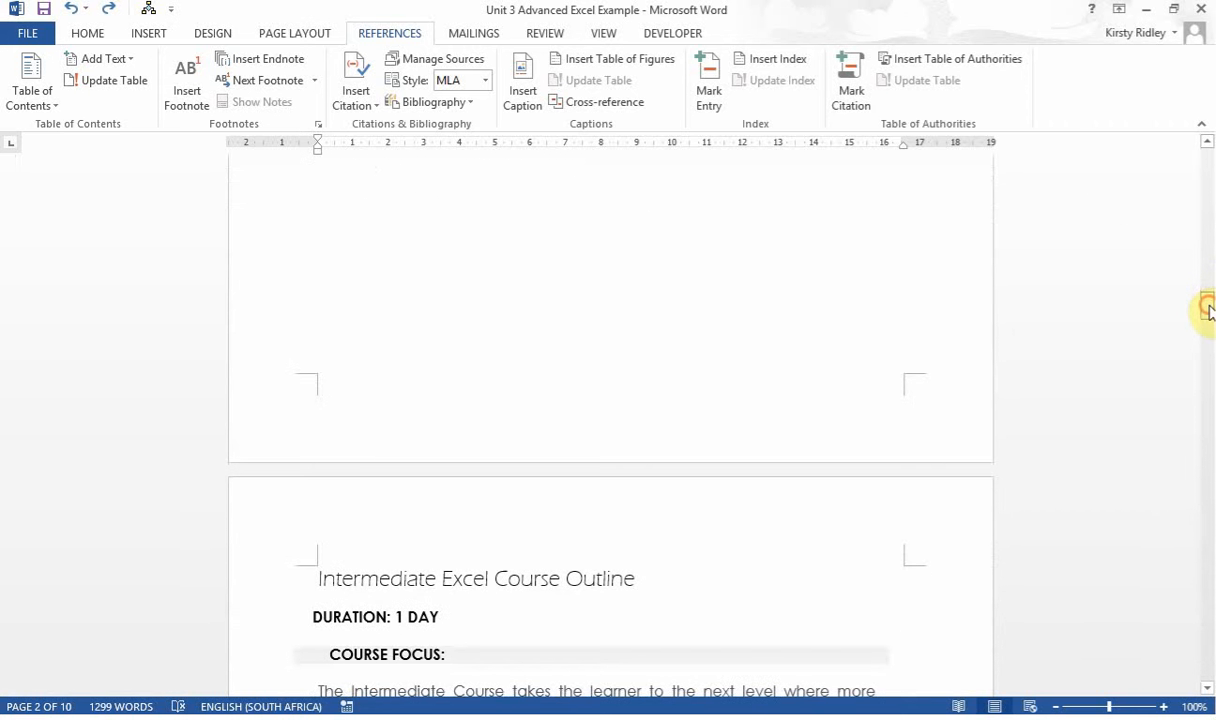
click(317, 577)
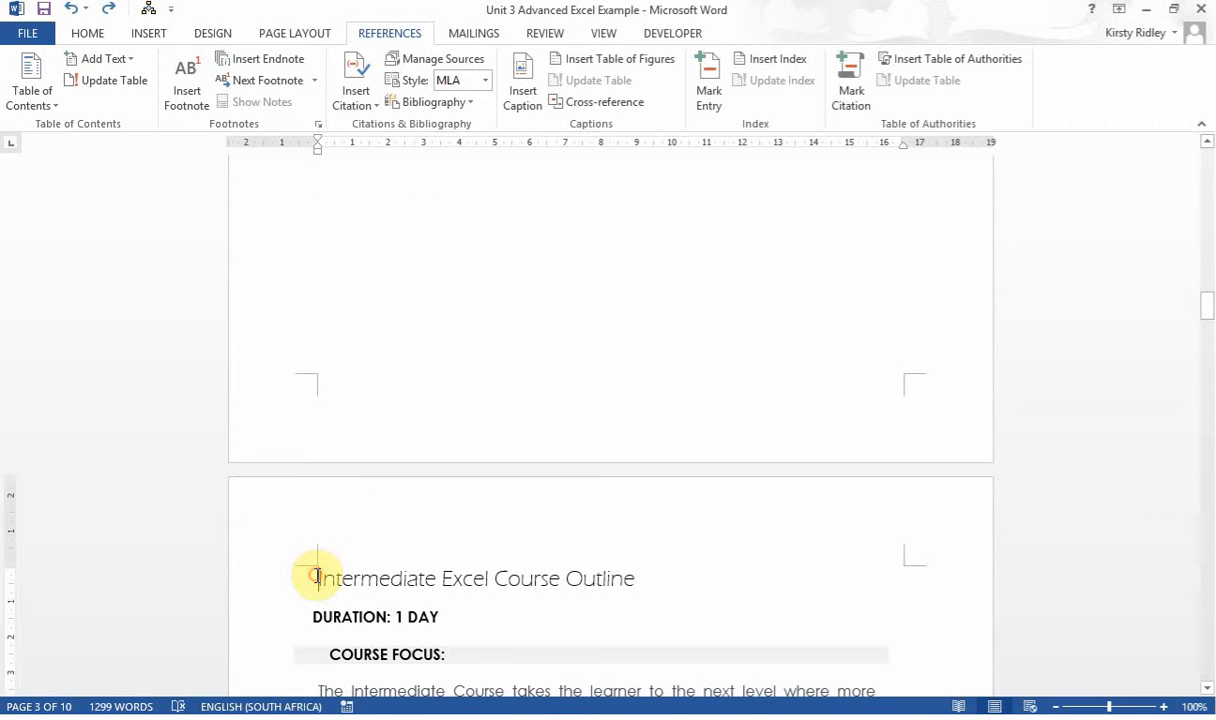
click(88, 34)
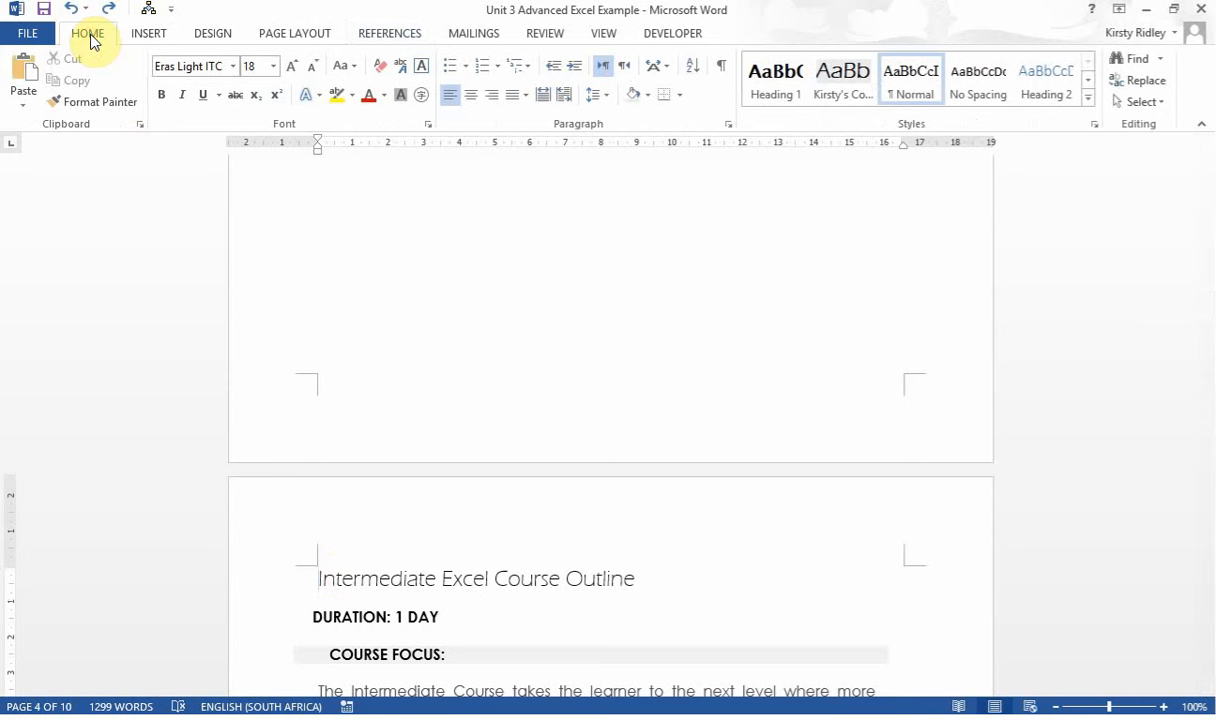
click(843, 89)
click(843, 88)
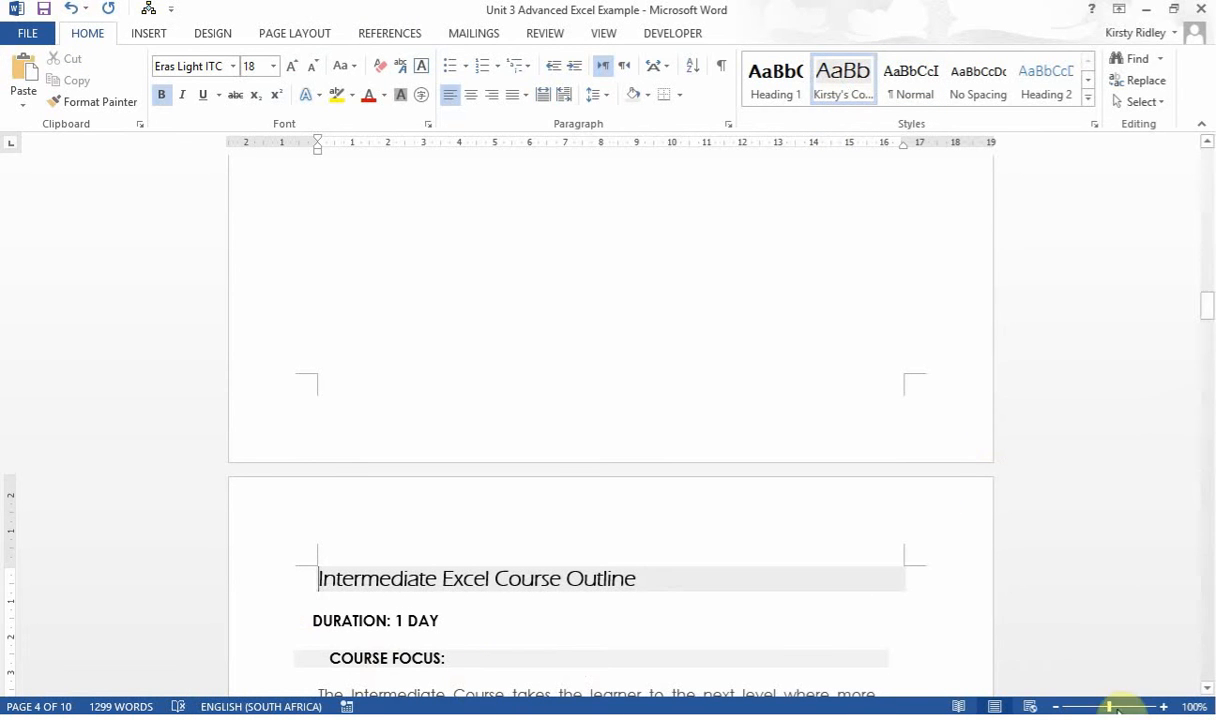
Apply the custom Course Outlines Style to the "Advanced Microsoft Office Excel" heading
drag(1207, 315, 1203, 428)
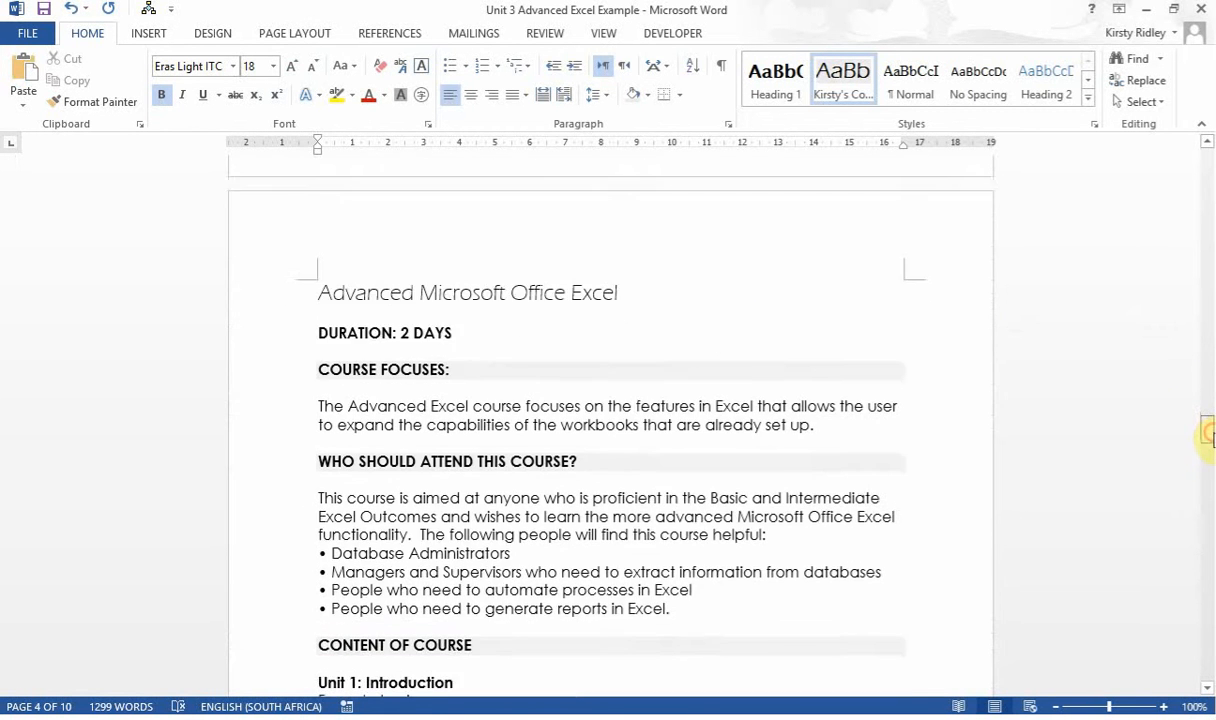
click(268, 262)
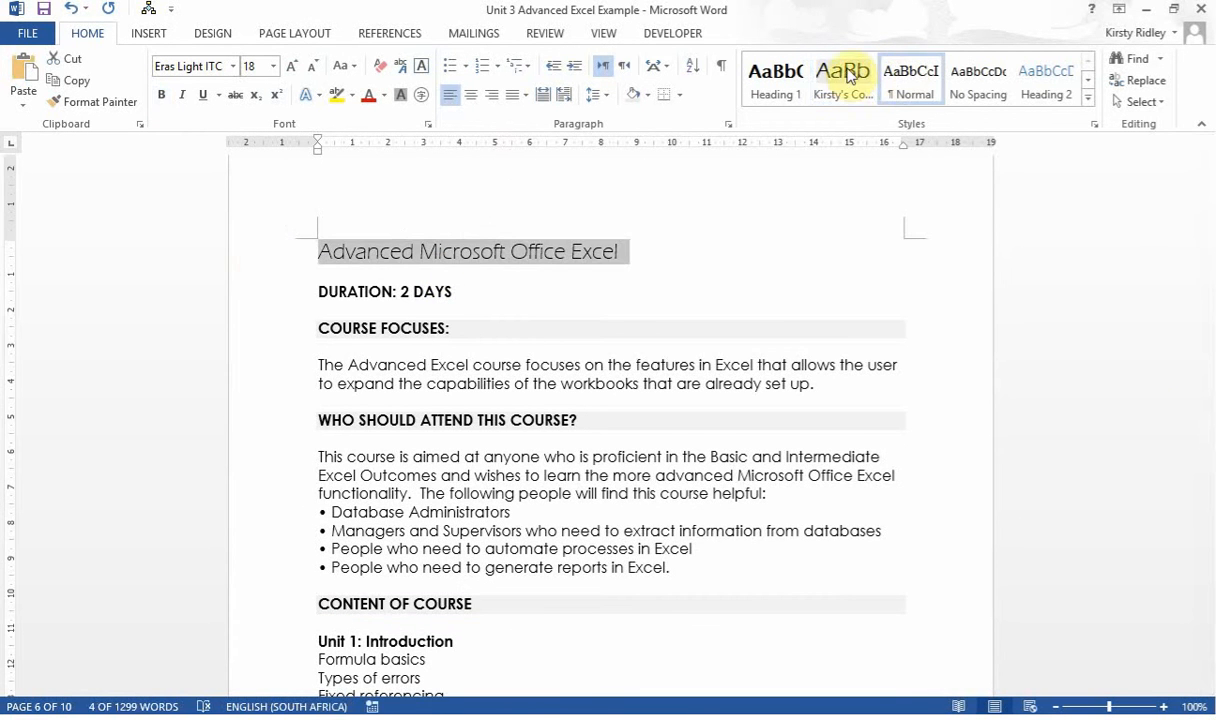
click(850, 85)
click(874, 312)
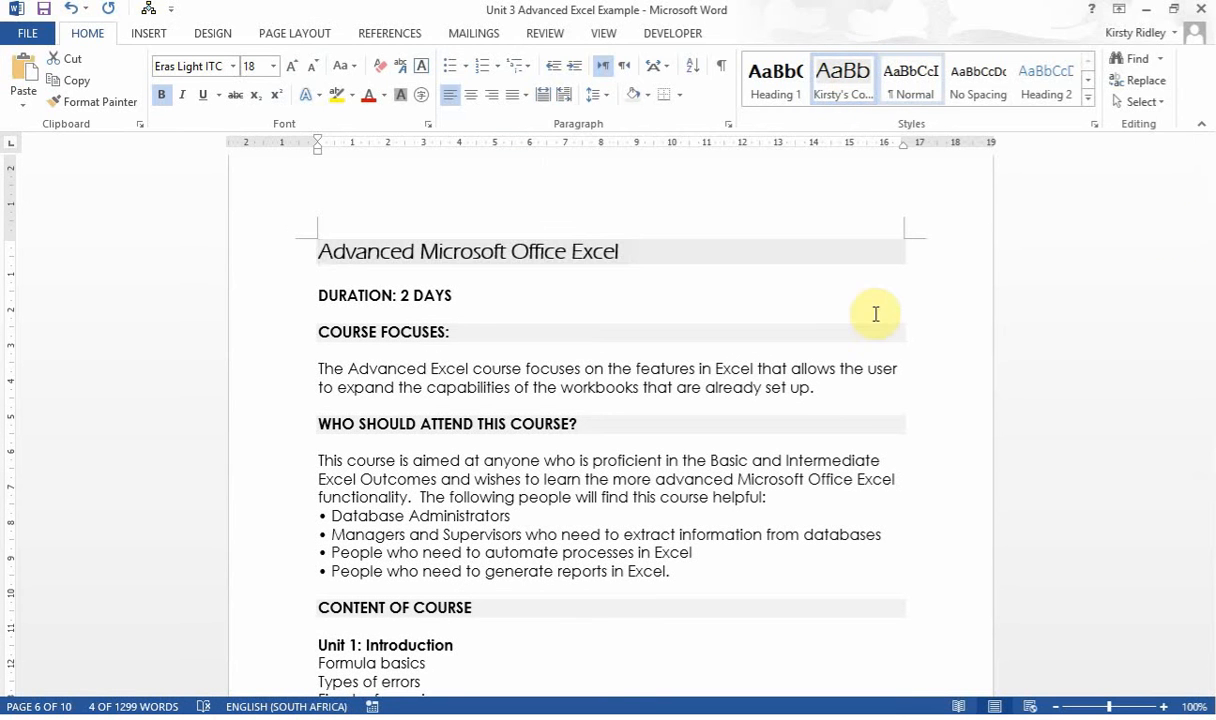
click(881, 289)
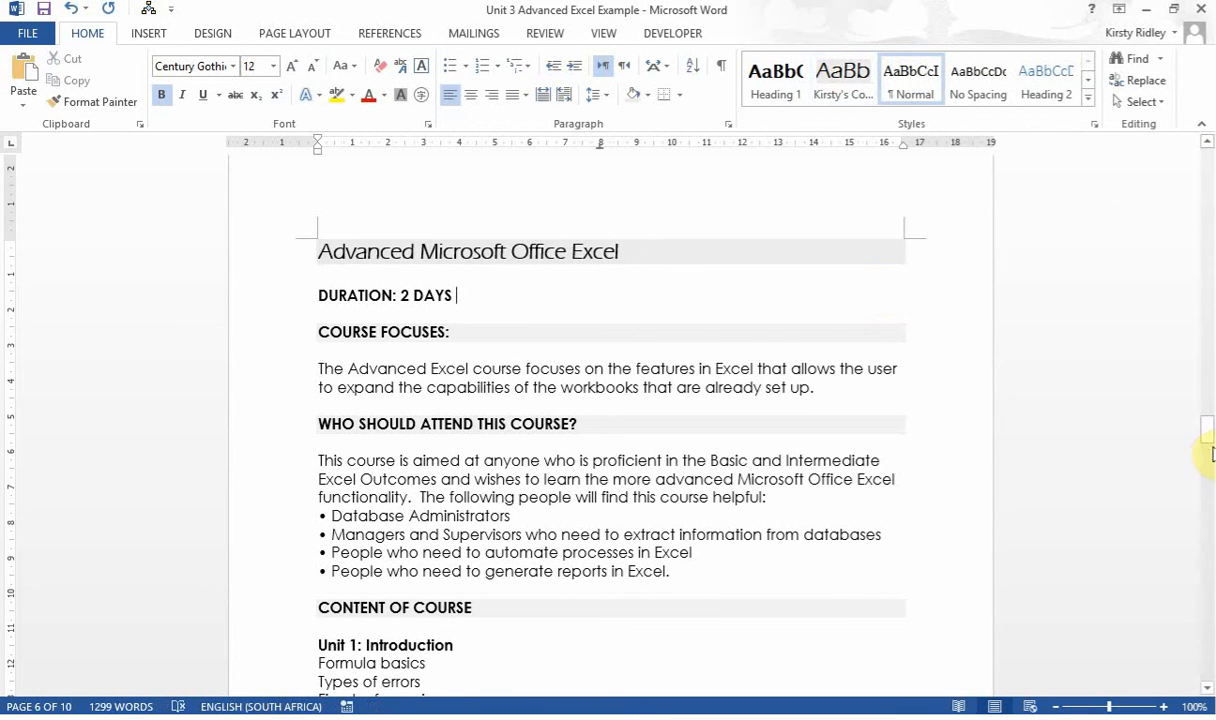
Apply the custom Course Outlines Style to the "Basic Microsoft Office Outlook" heading
drag(1208, 432, 1207, 541)
click(270, 196)
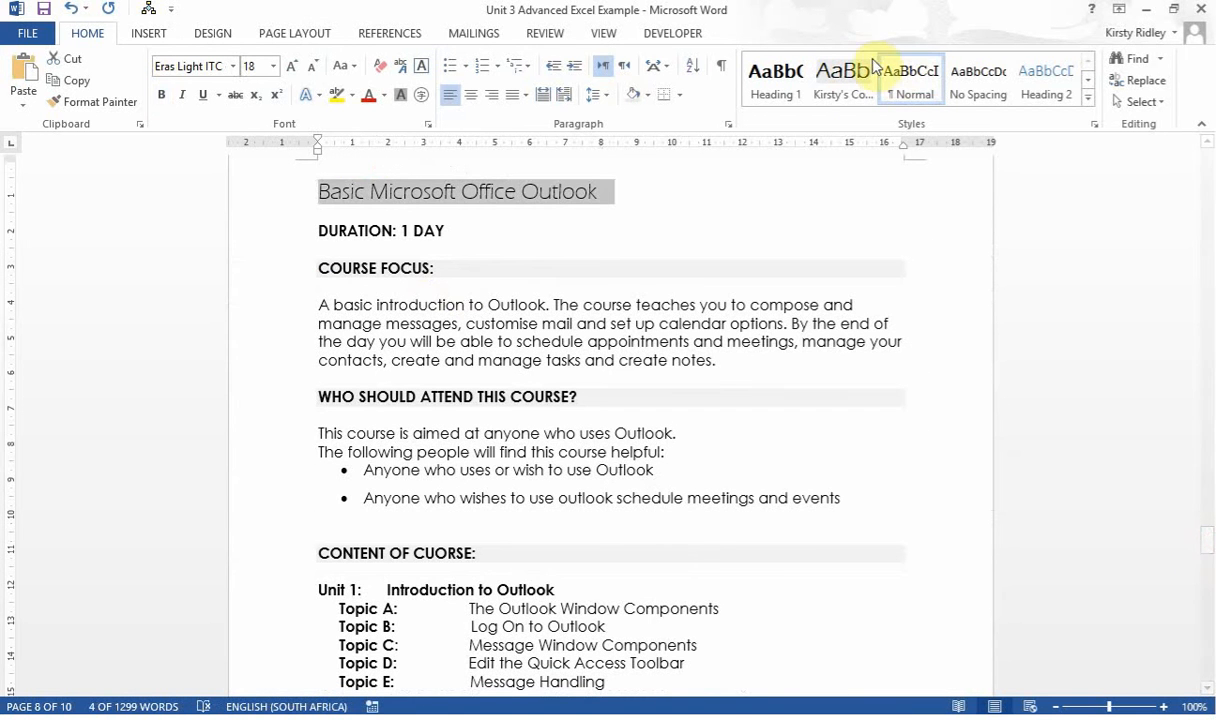
click(838, 72)
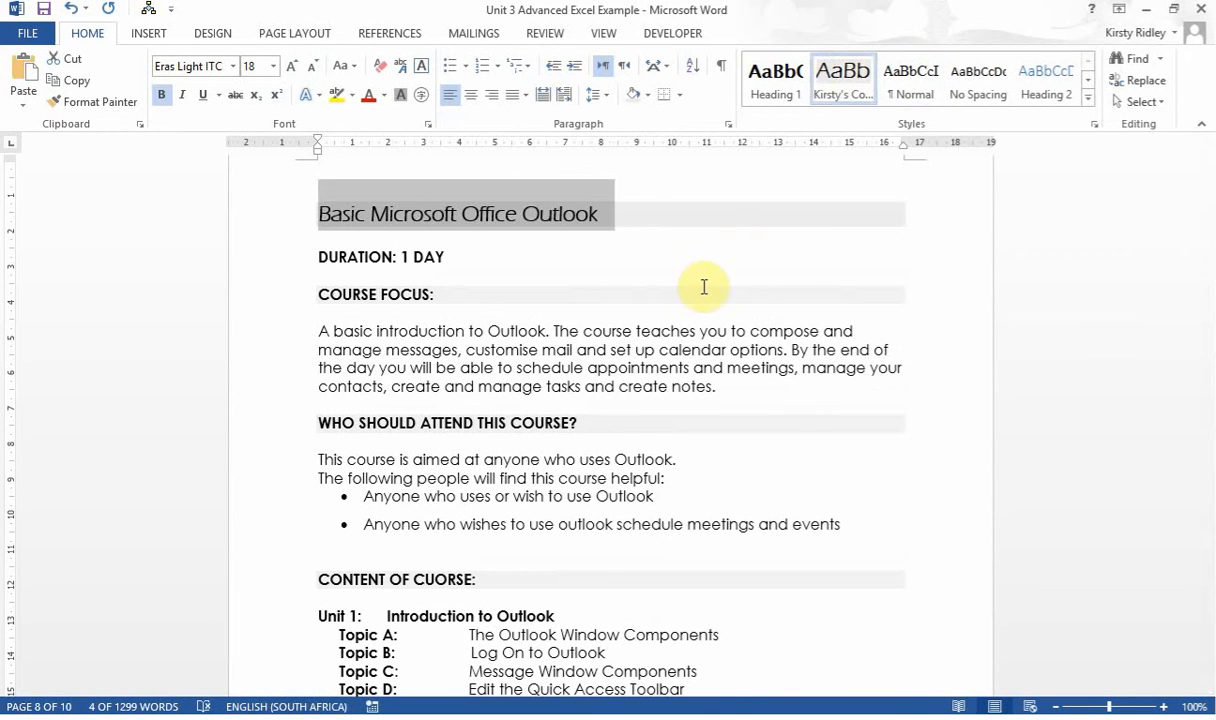
click(686, 250)
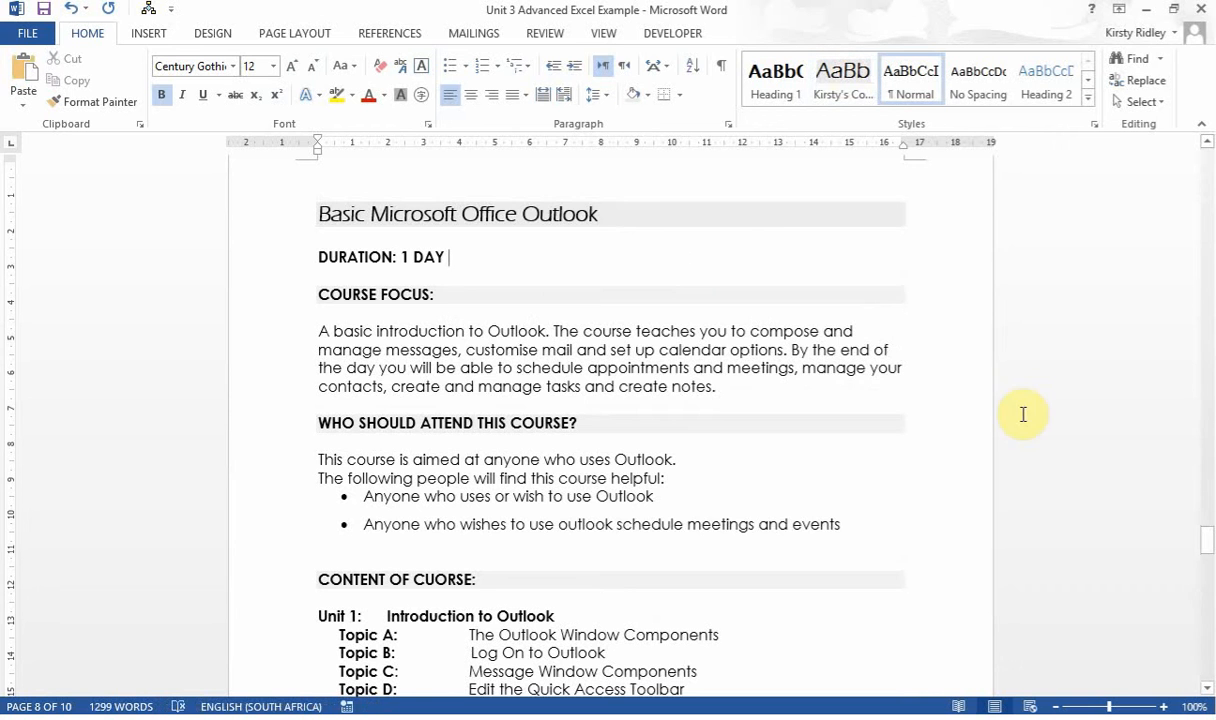
Insert a blank page between the cover page and the "Basic Microsoft Office Excel" heading
drag(1208, 541, 1207, 199)
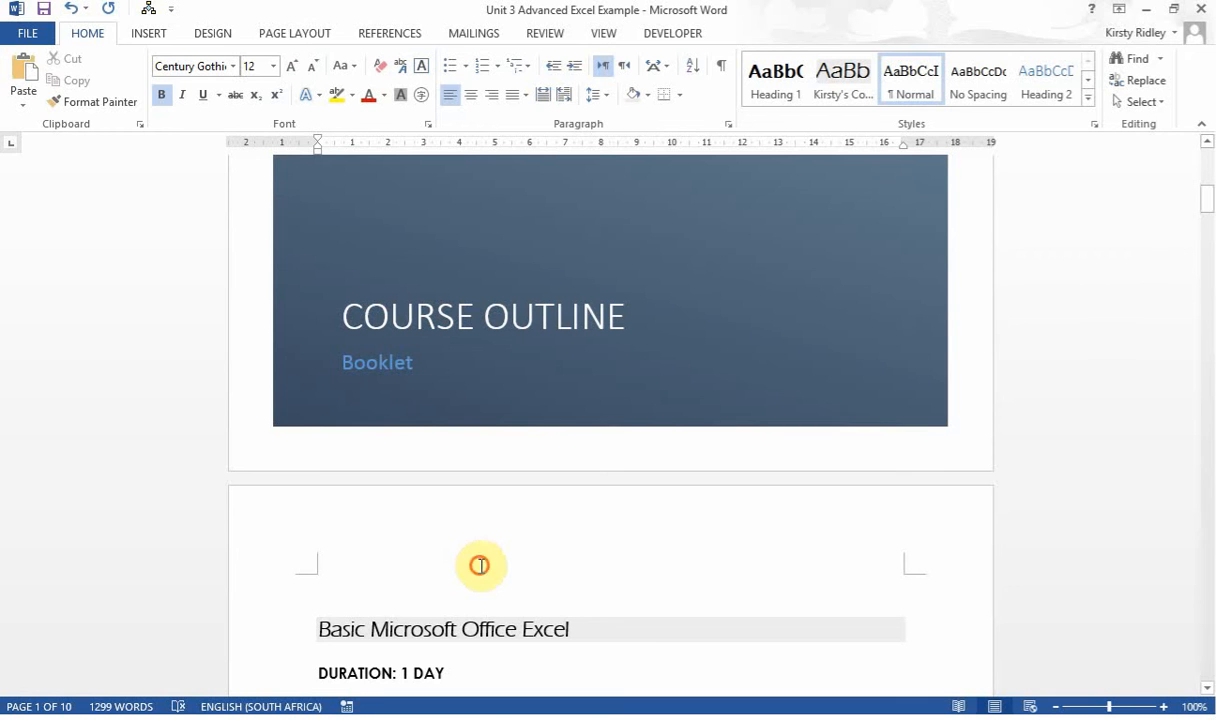
click(480, 566)
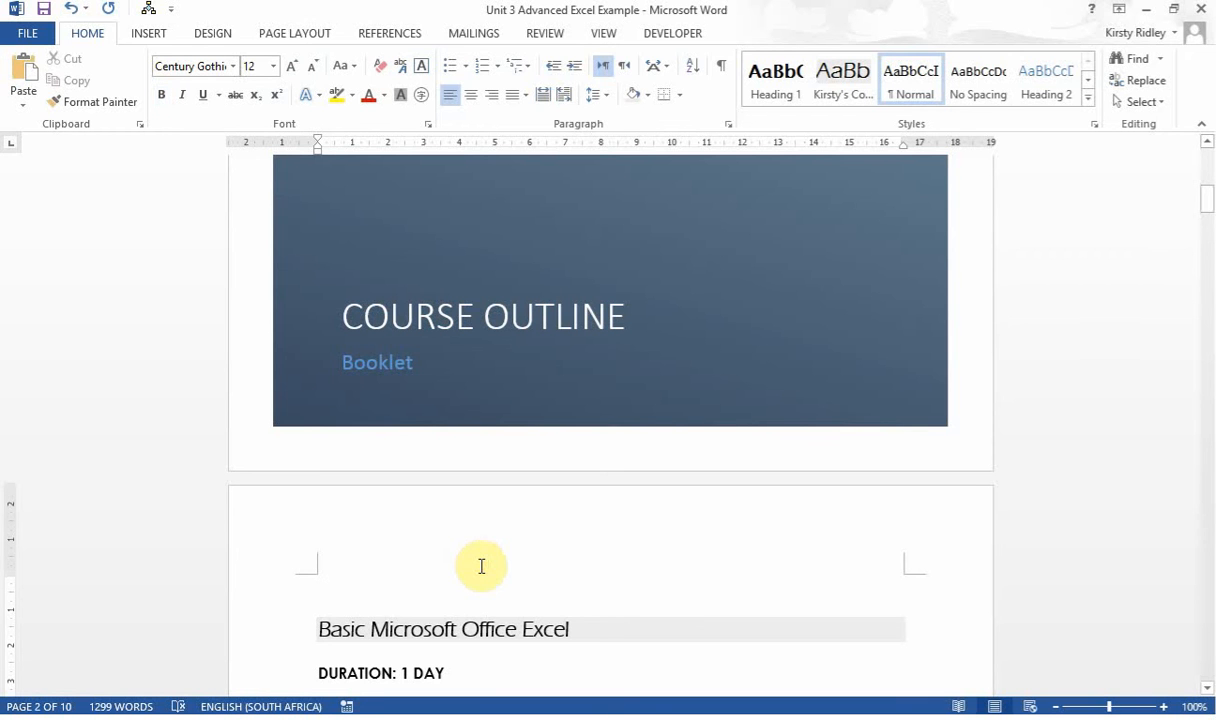
click(153, 33)
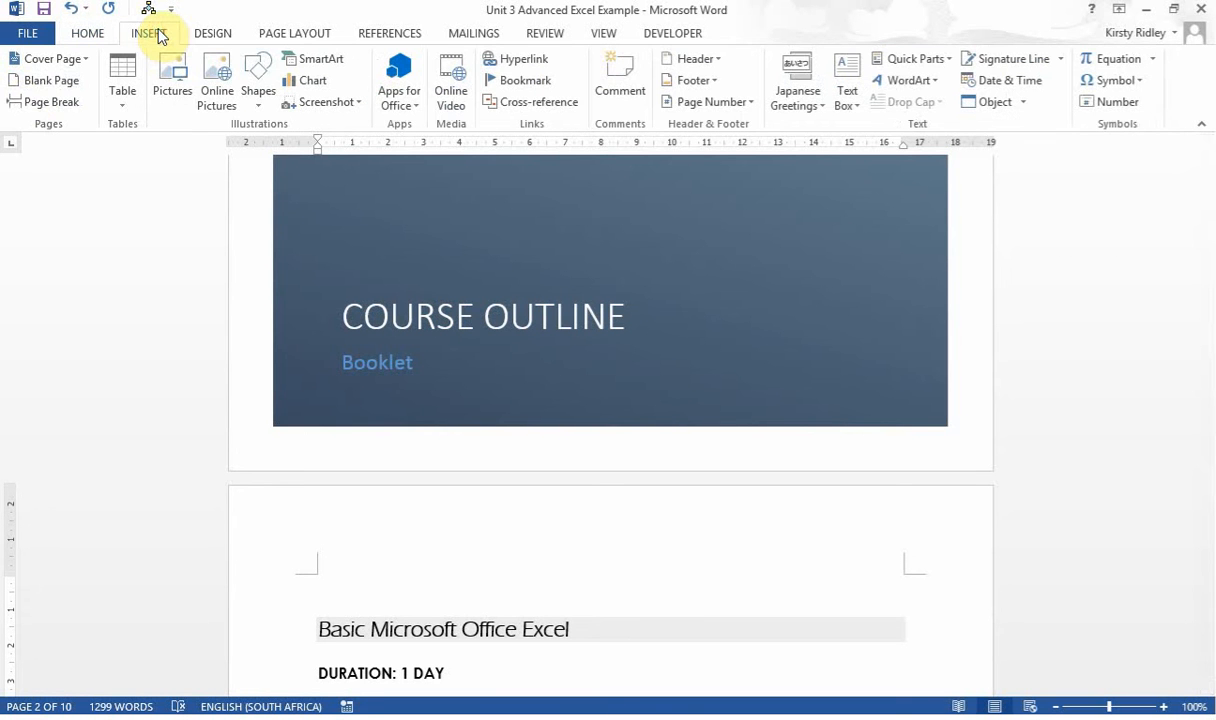
click(24, 82)
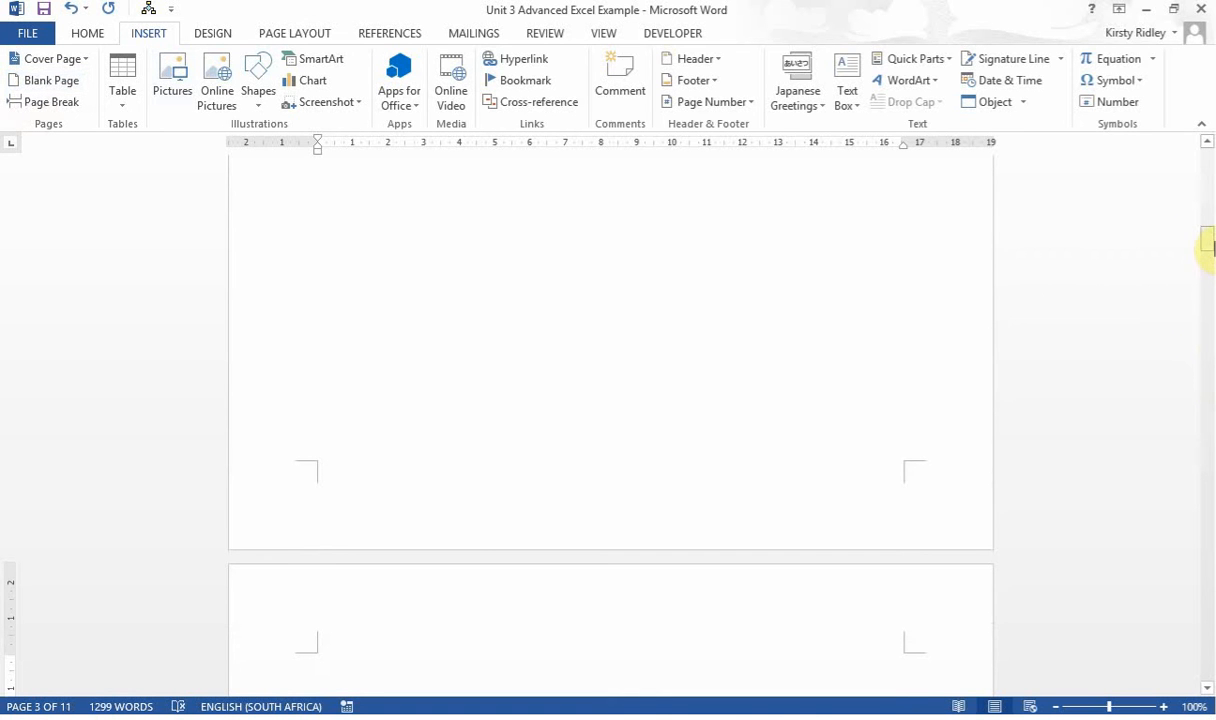
Insert an Automatic Table 1 table of contents at the start of the blank page after the cover
drag(1209, 245, 1208, 204)
click(344, 516)
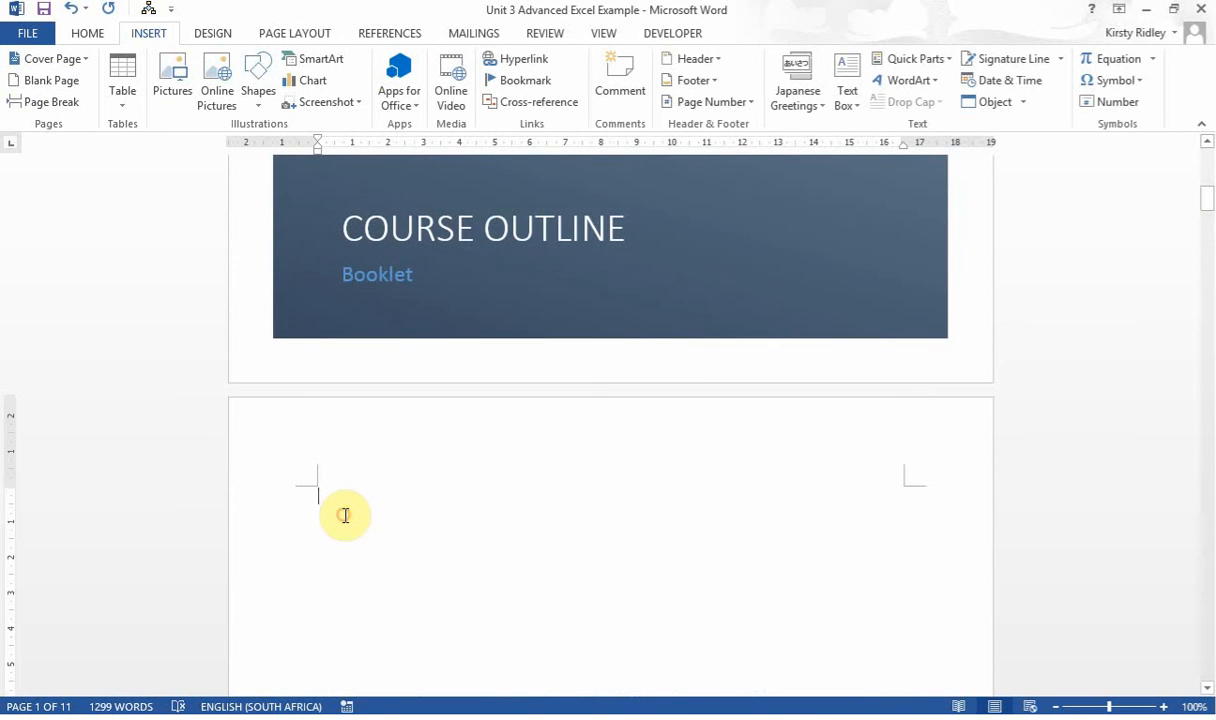
click(375, 32)
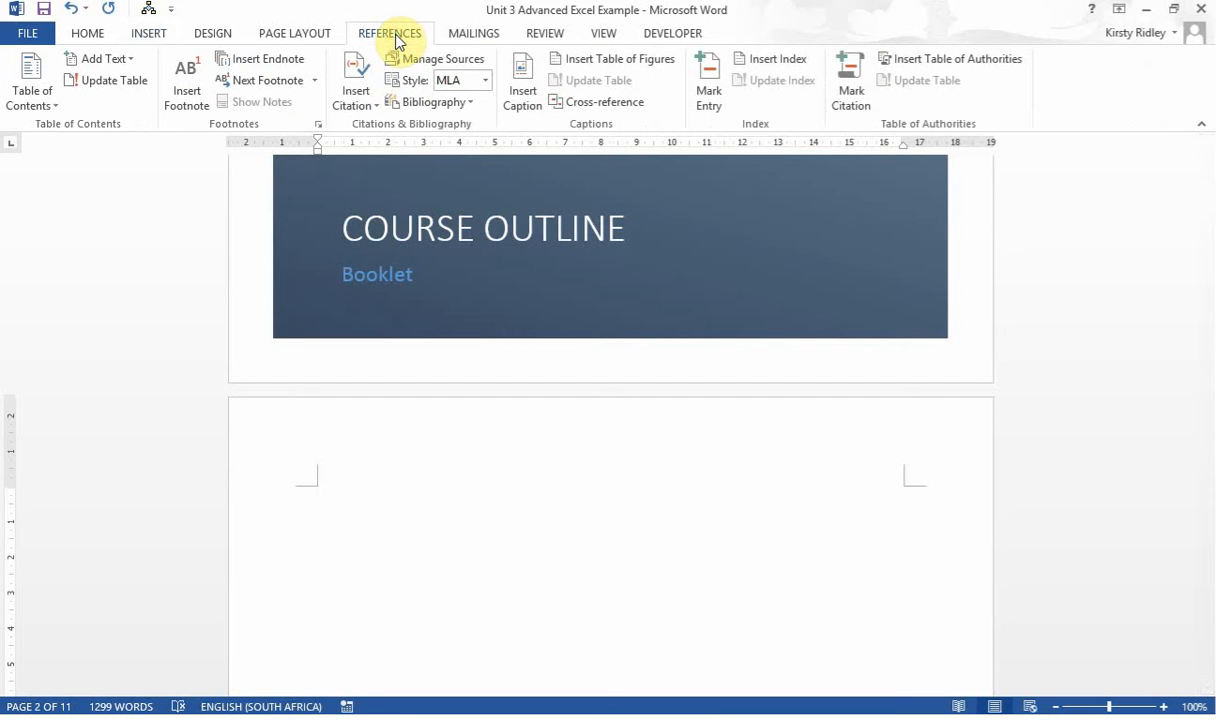
click(38, 104)
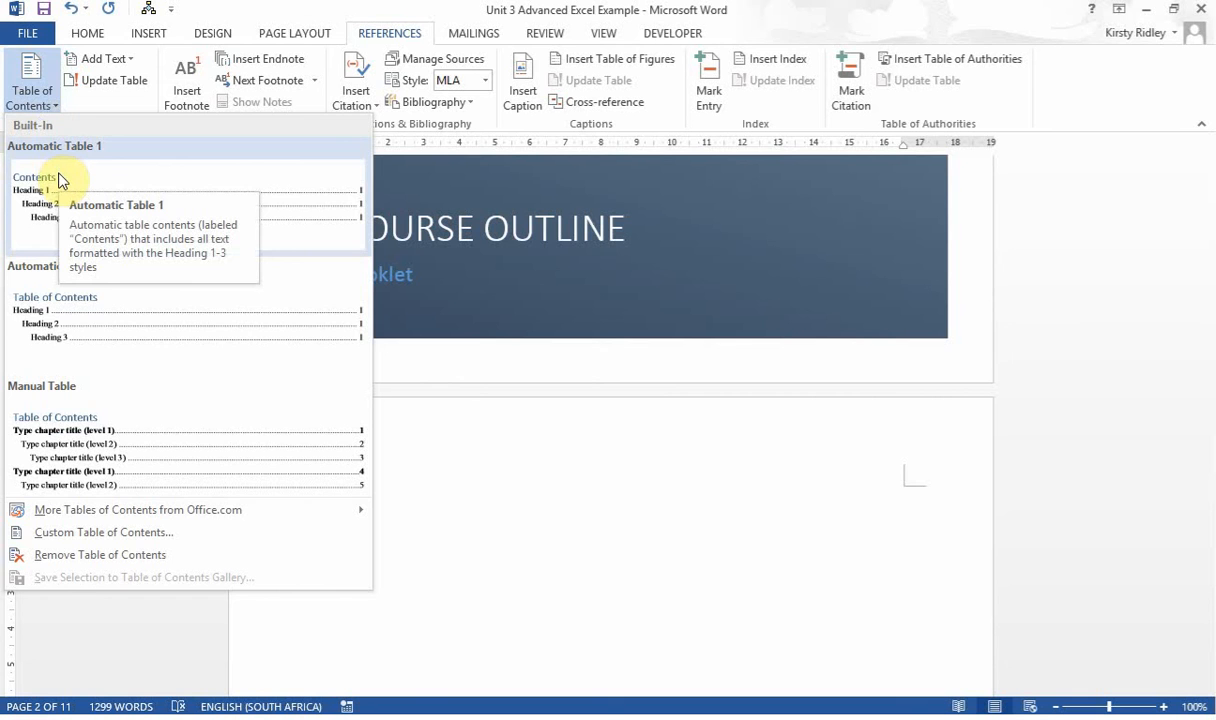
click(58, 180)
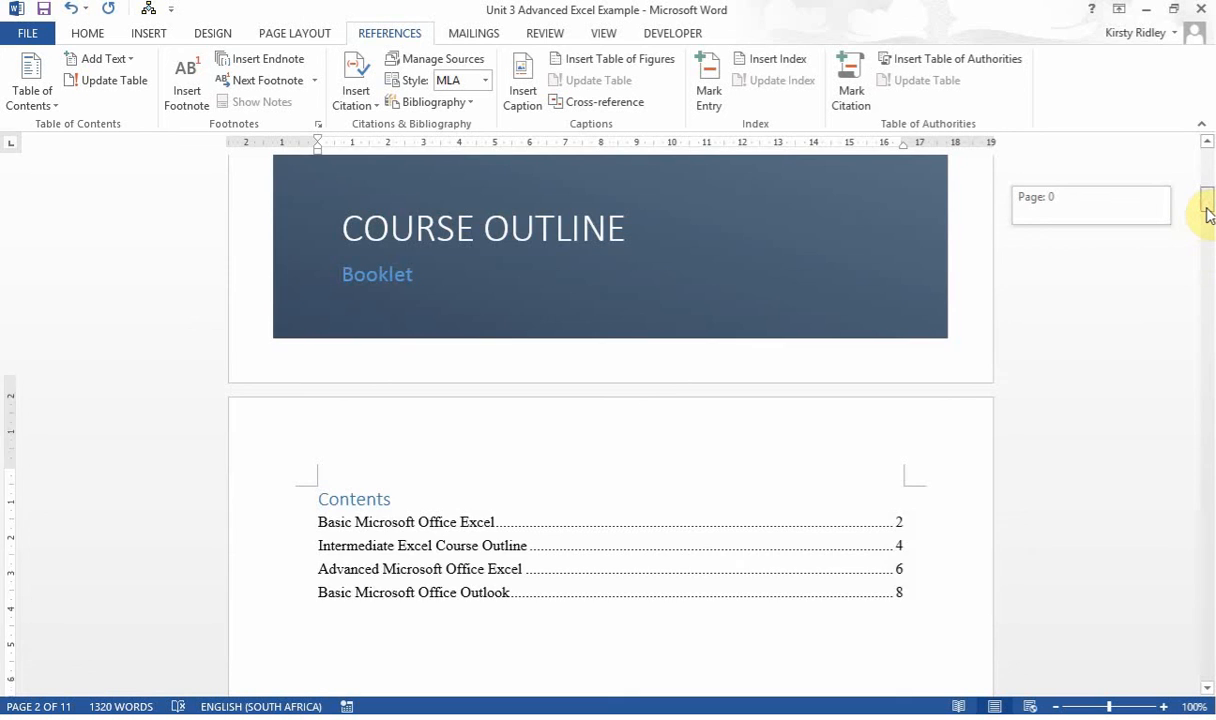
Set the font of the four table of contents entries to Century Gothic and deselect them
mouse_move(1207, 214)
mouse_down()
mouse_move(1211, 258)
mouse_move(1207, 198)
mouse_up()
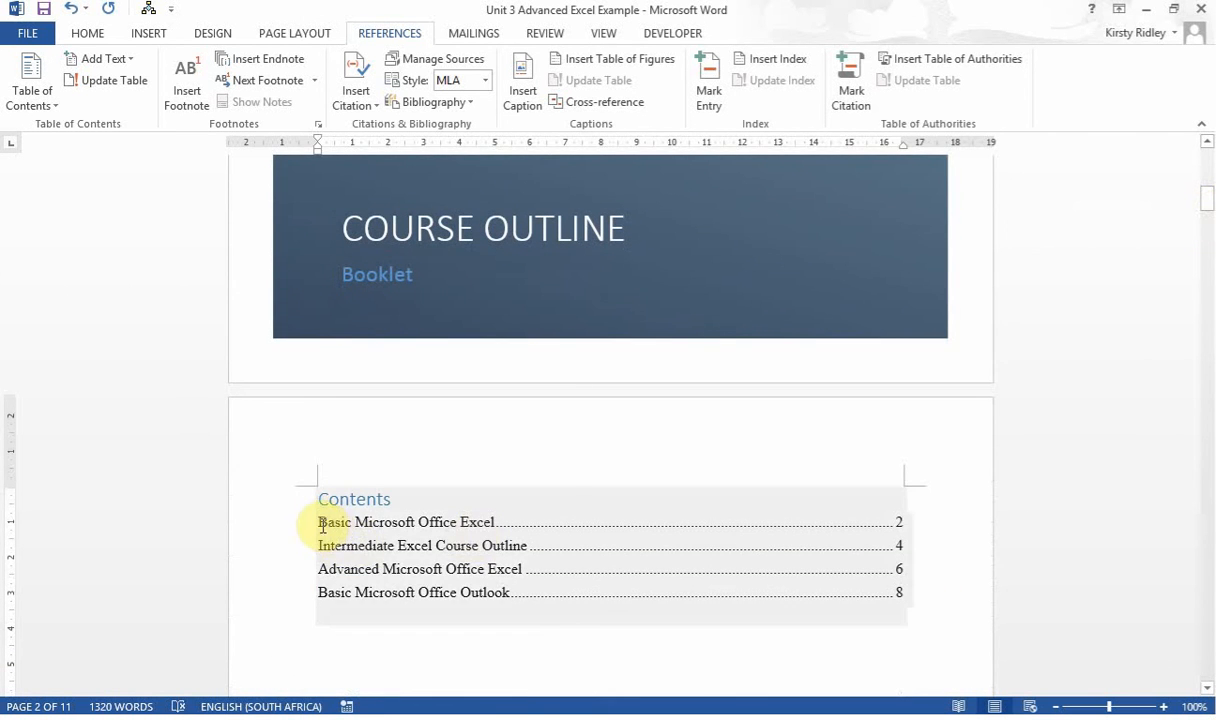
drag(314, 523, 583, 601)
click(86, 42)
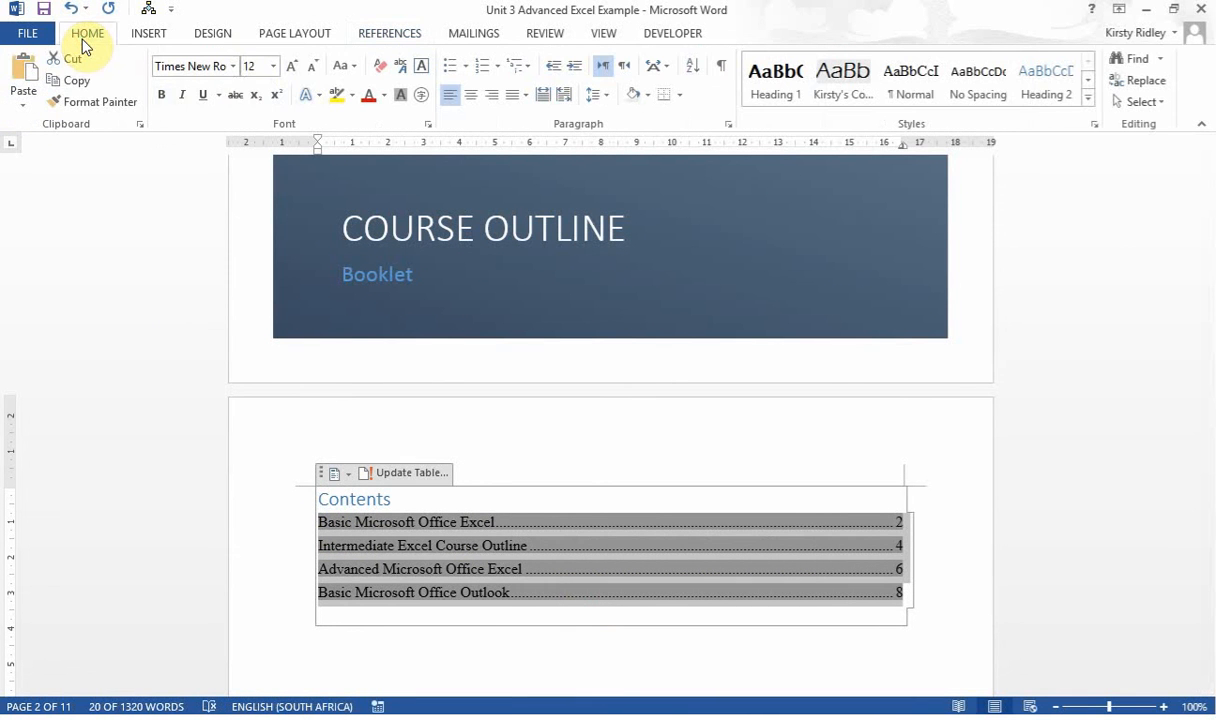
click(231, 66)
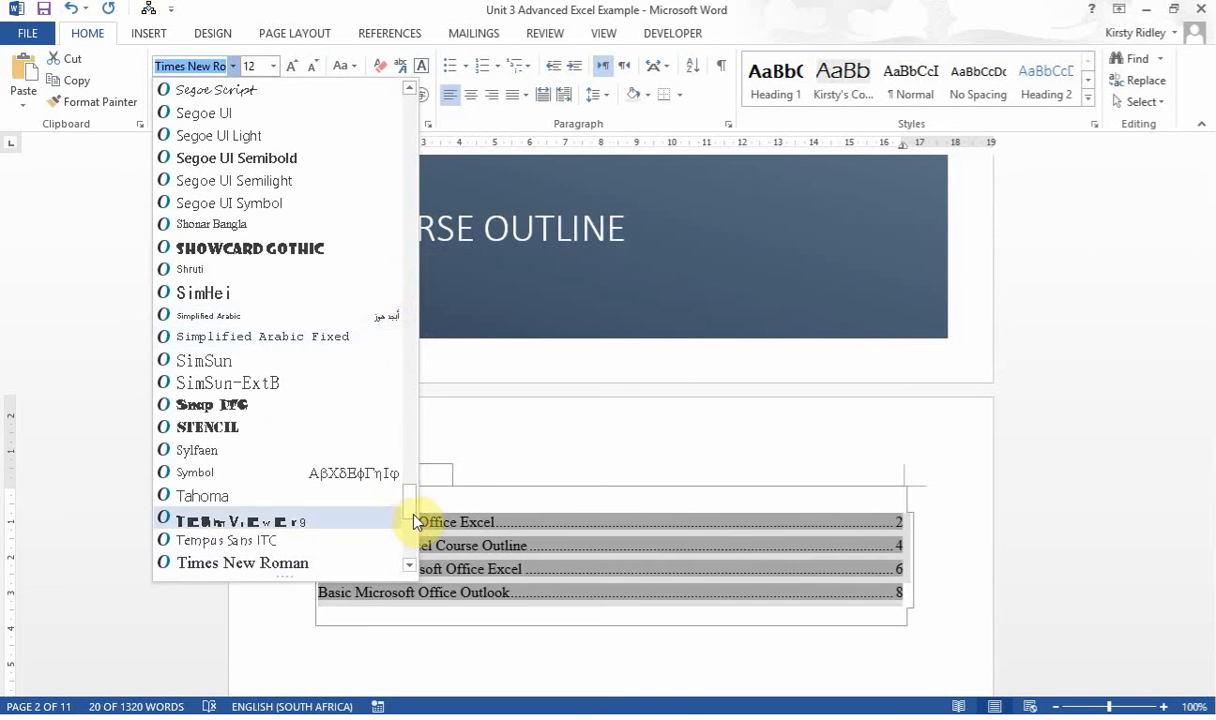
scroll(418, 455, up, 3)
drag(436, 100, 411, 225)
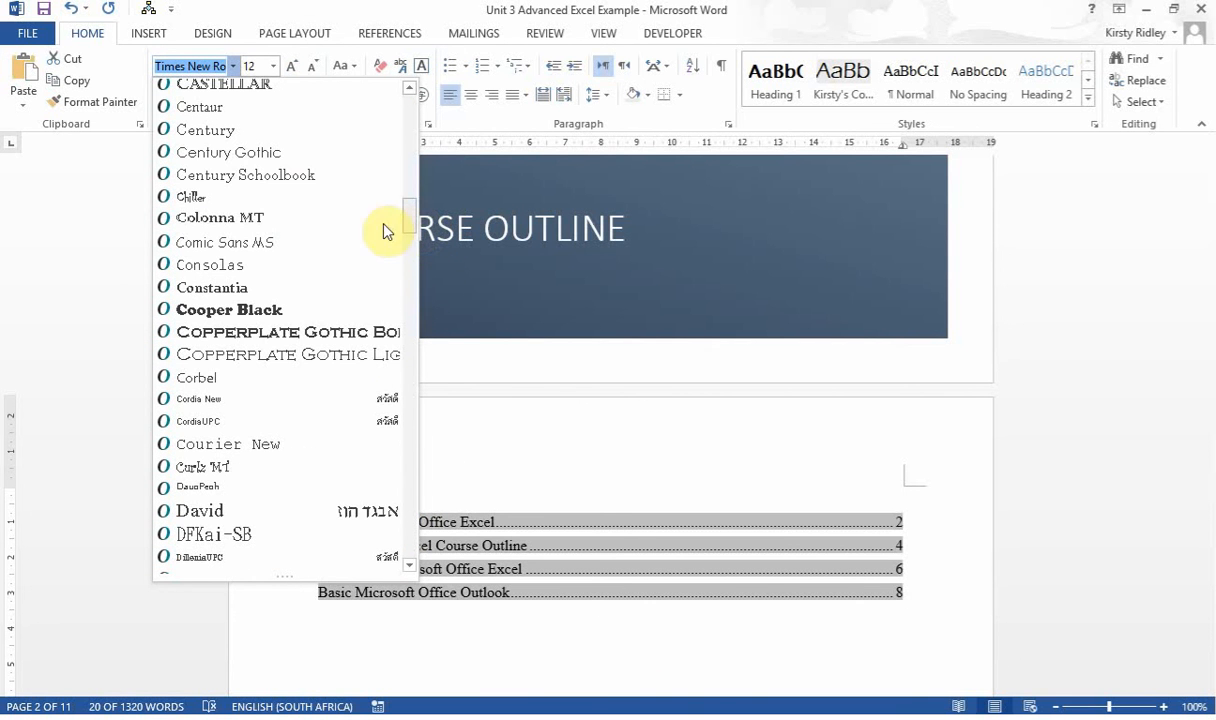
click(284, 150)
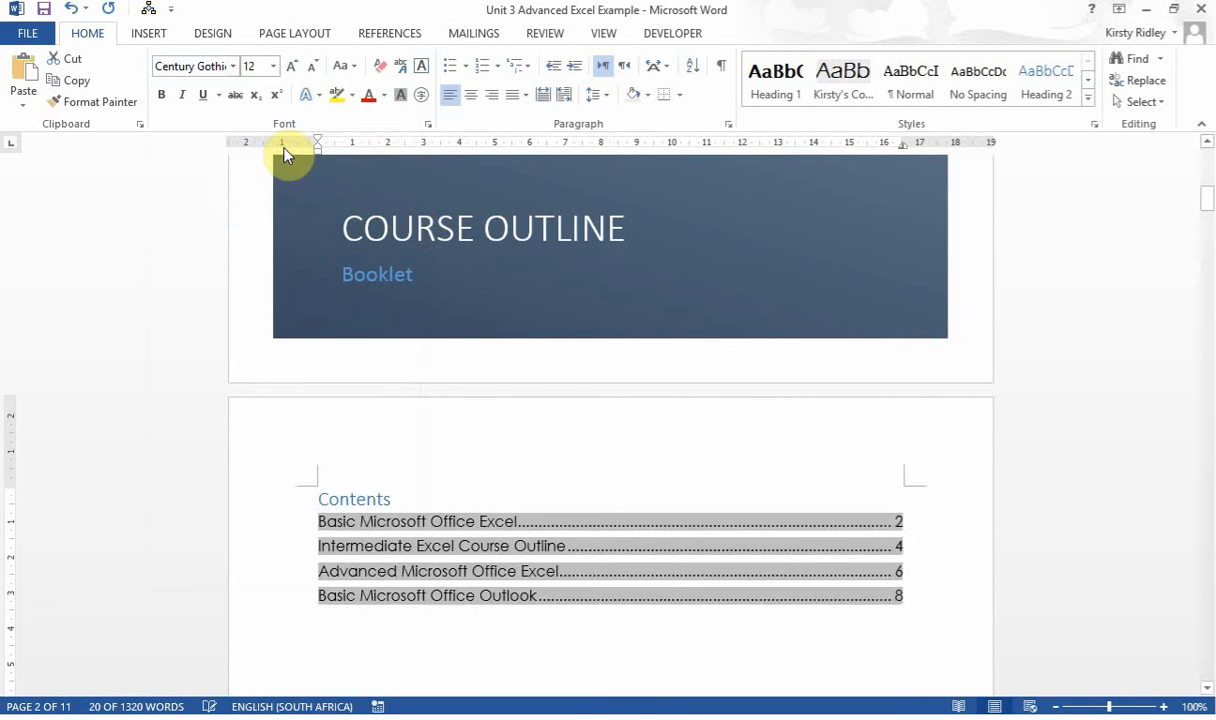
click(580, 660)
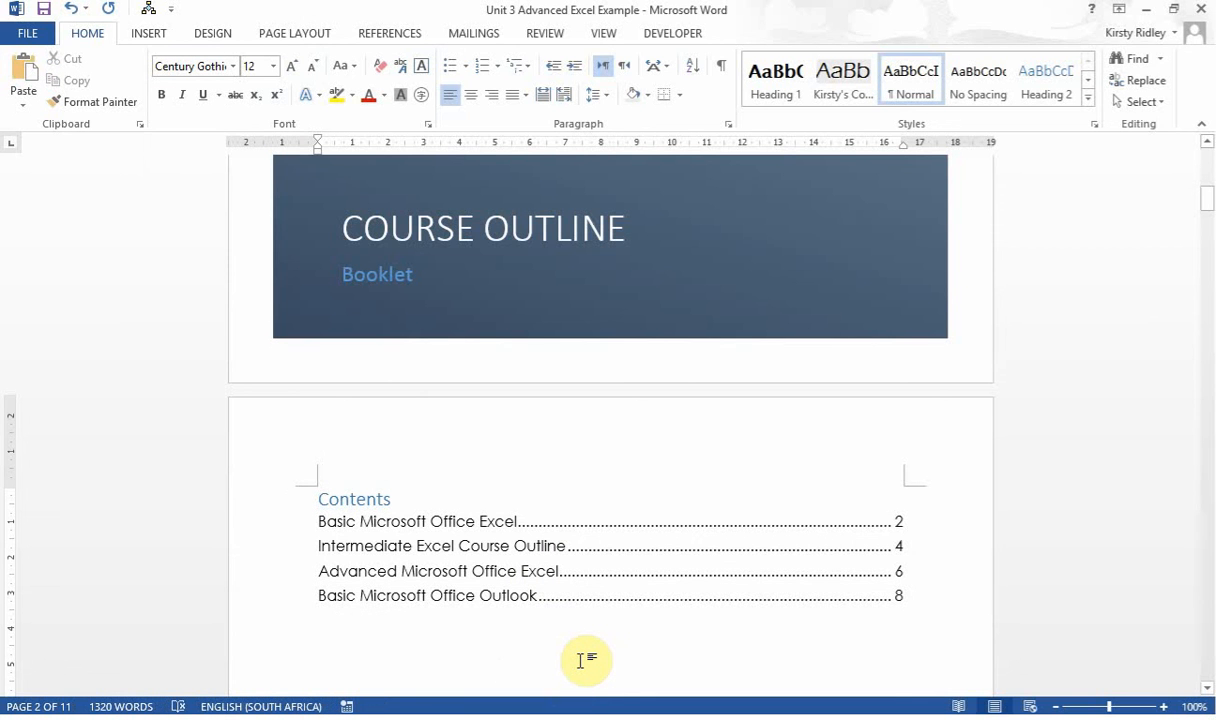